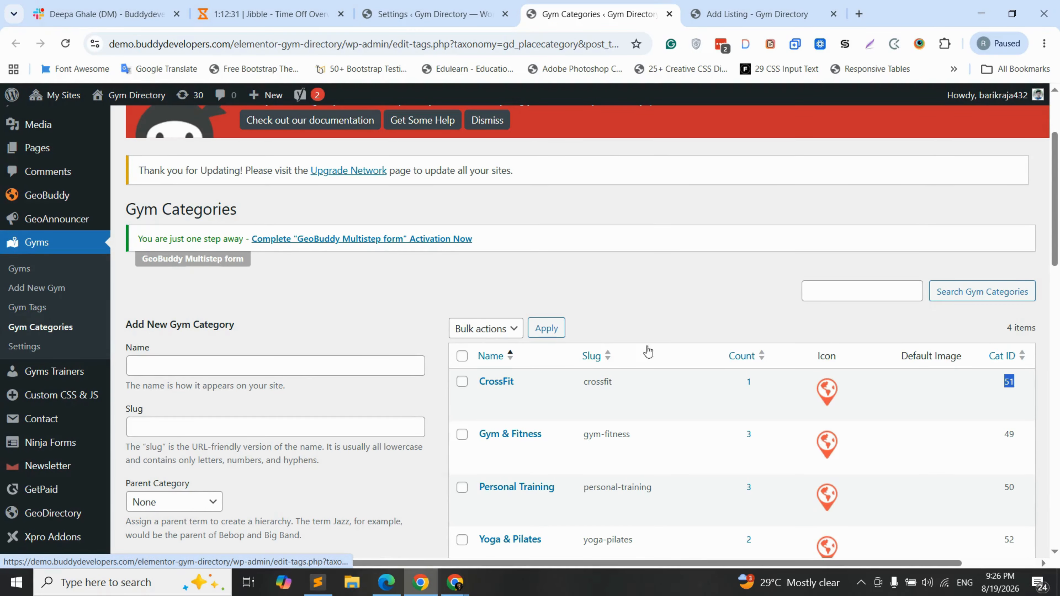
pyautogui.scroll(-1, 647, 350)
pyautogui.scroll(1, 646, 351)
pyautogui.click(518, 382)
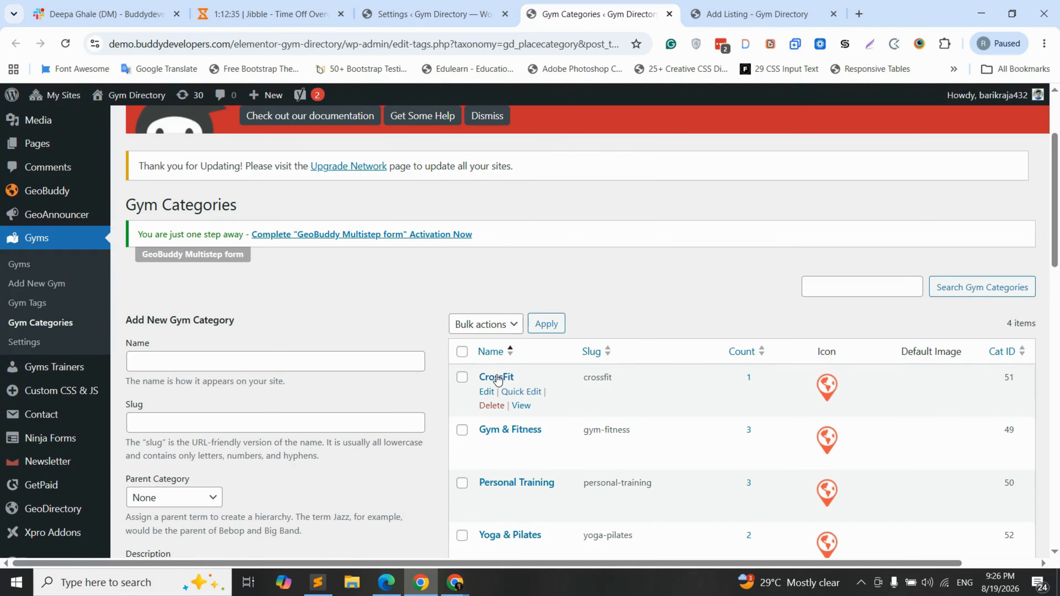
# Open the Phone field's settings in the gym form builder and expand its conditional fields section
pyautogui.click(430, 14)
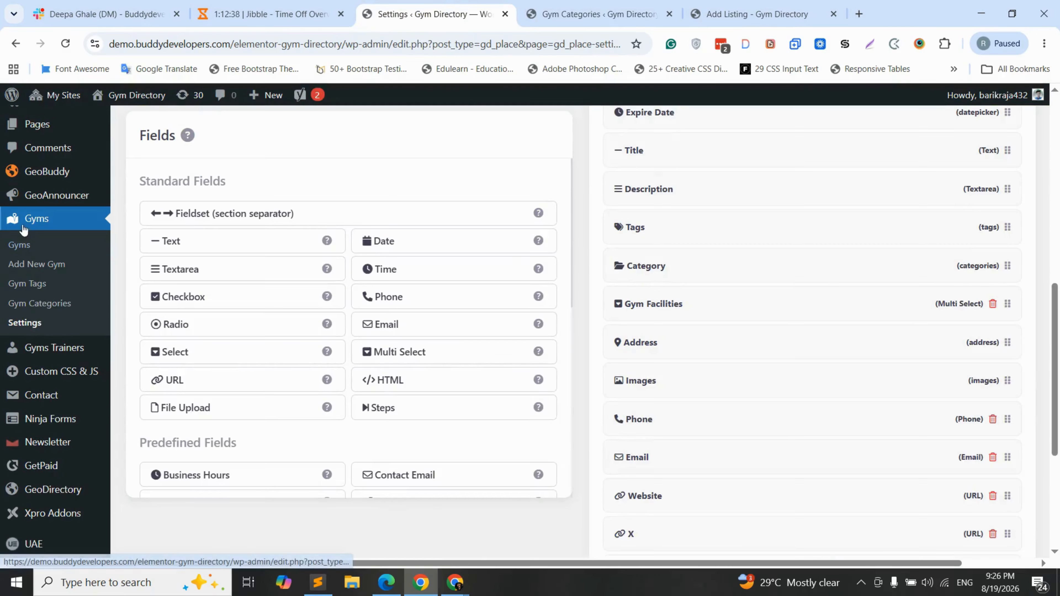
pyautogui.scroll(1, 684, 298)
pyautogui.scroll(-2, 682, 334)
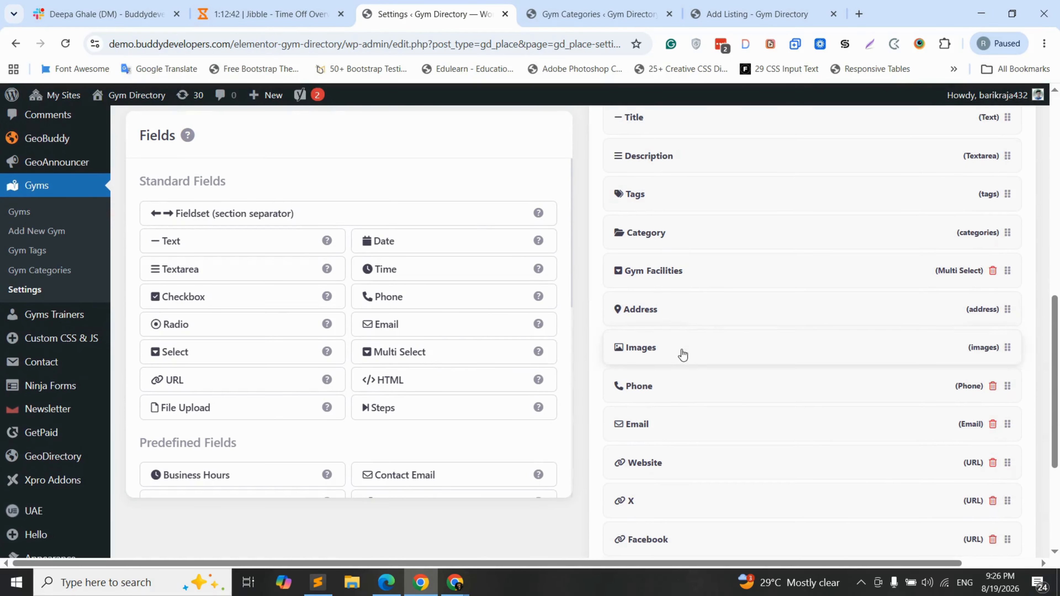
pyautogui.scroll(-1, 674, 345)
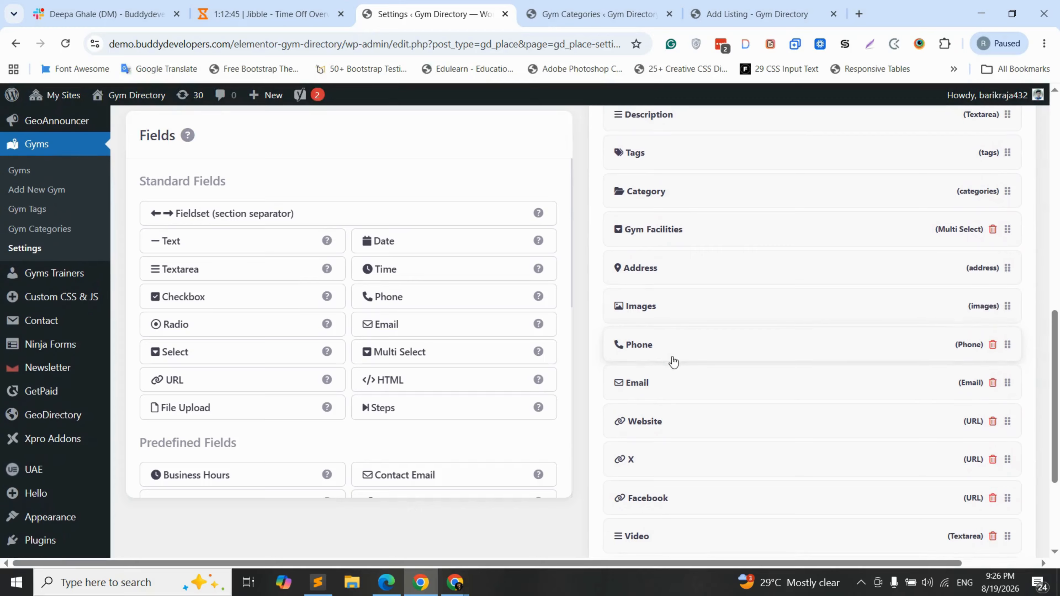
pyautogui.click(726, 352)
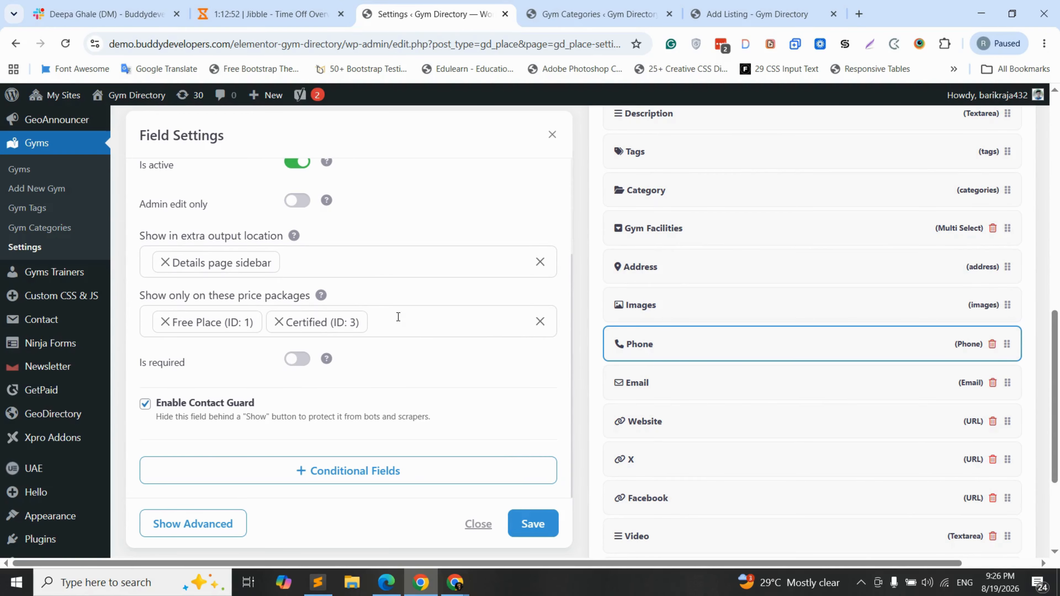
pyautogui.click(644, 393)
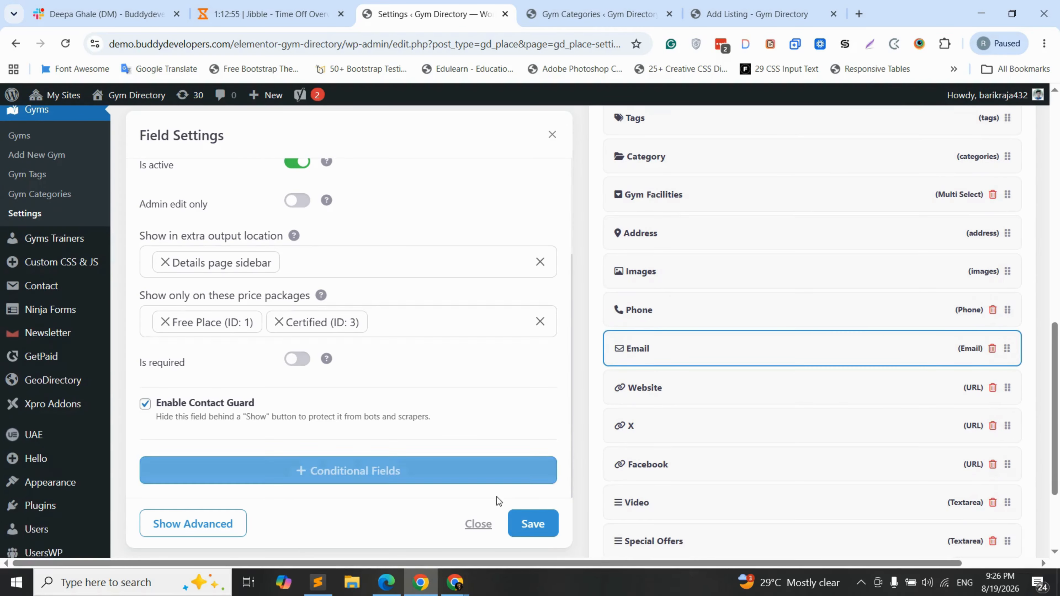
pyautogui.click(658, 346)
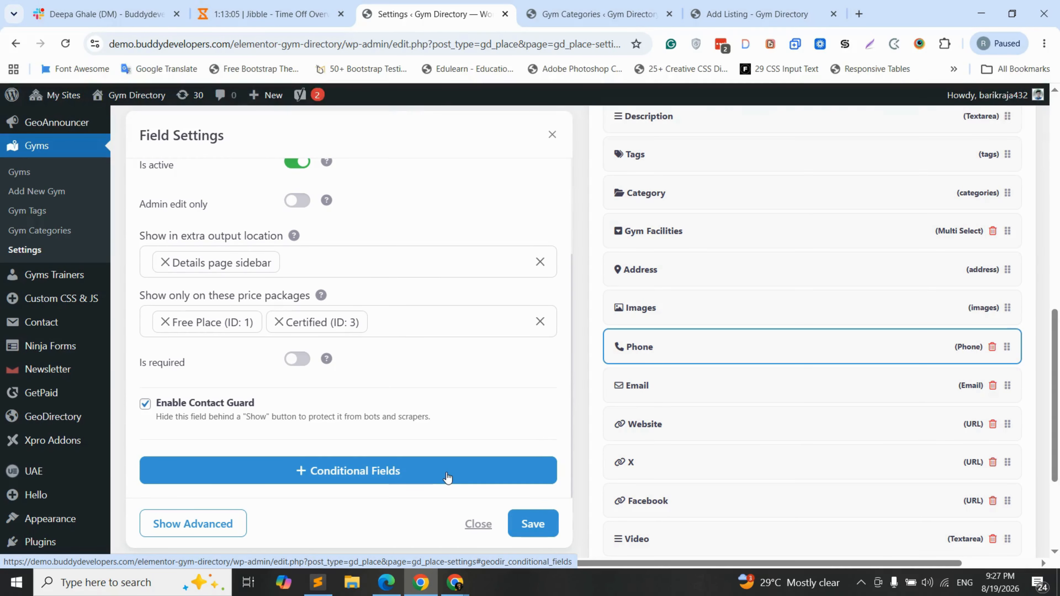
pyautogui.click(413, 471)
pyautogui.scroll(-3, 414, 443)
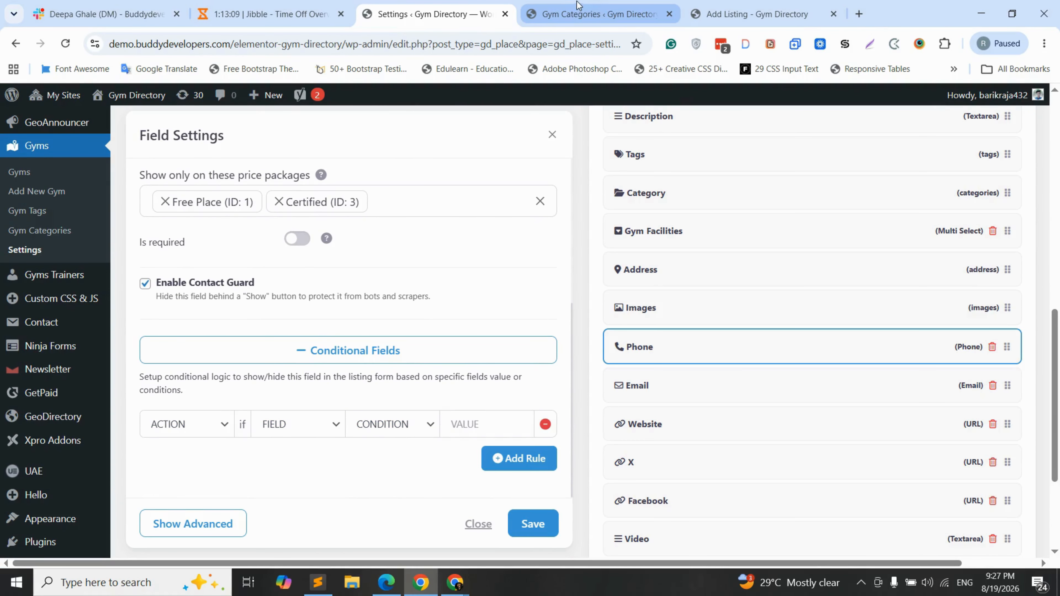
# Copy the category ID of Gym & Fitness from the Gym Categories list
pyautogui.click(620, 11)
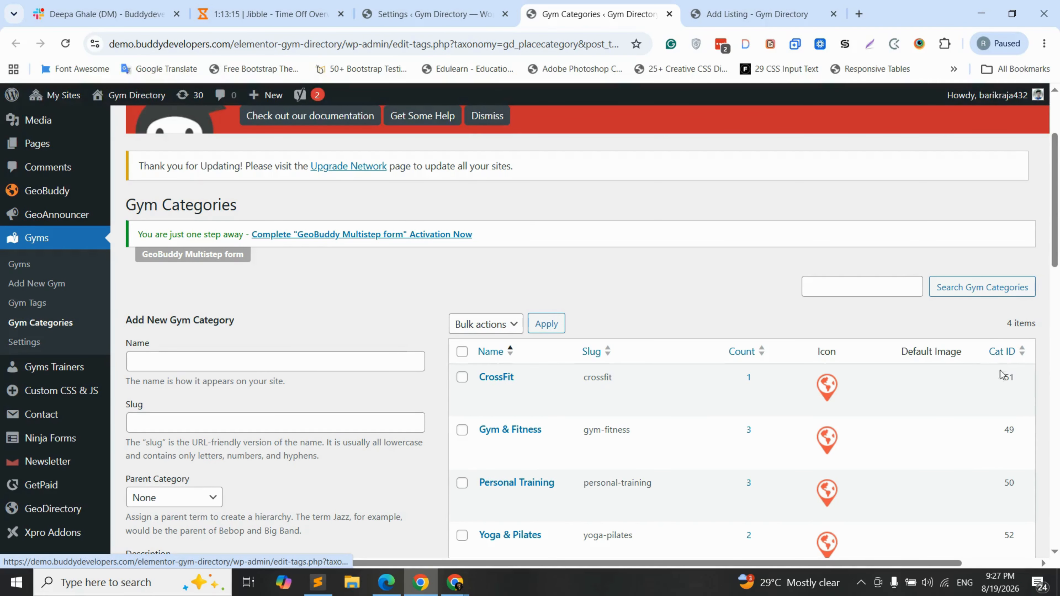
pyautogui.doubleClick(1010, 430)
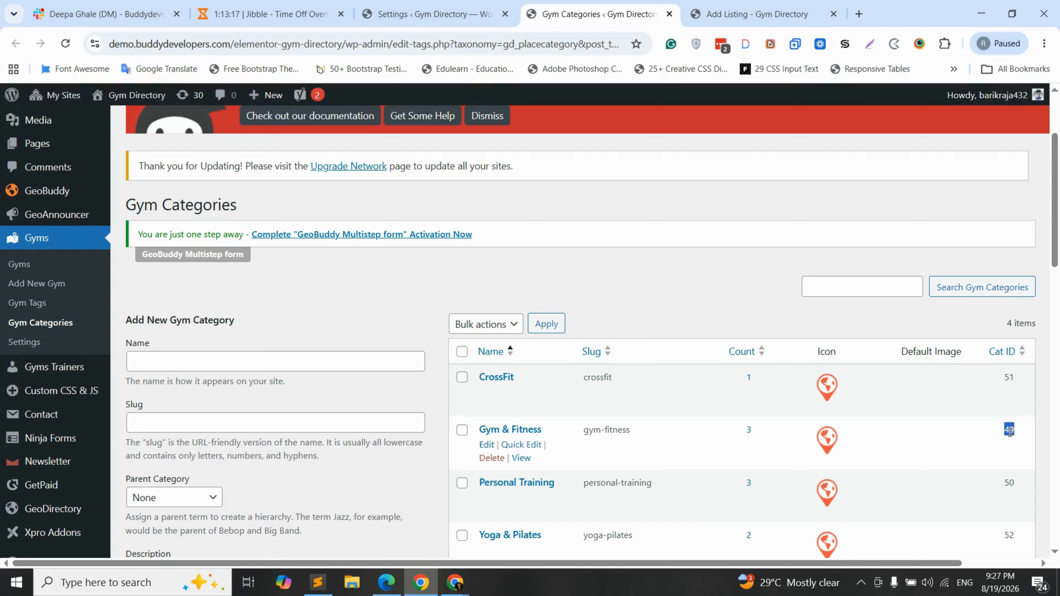
pyautogui.rightClick(1010, 430)
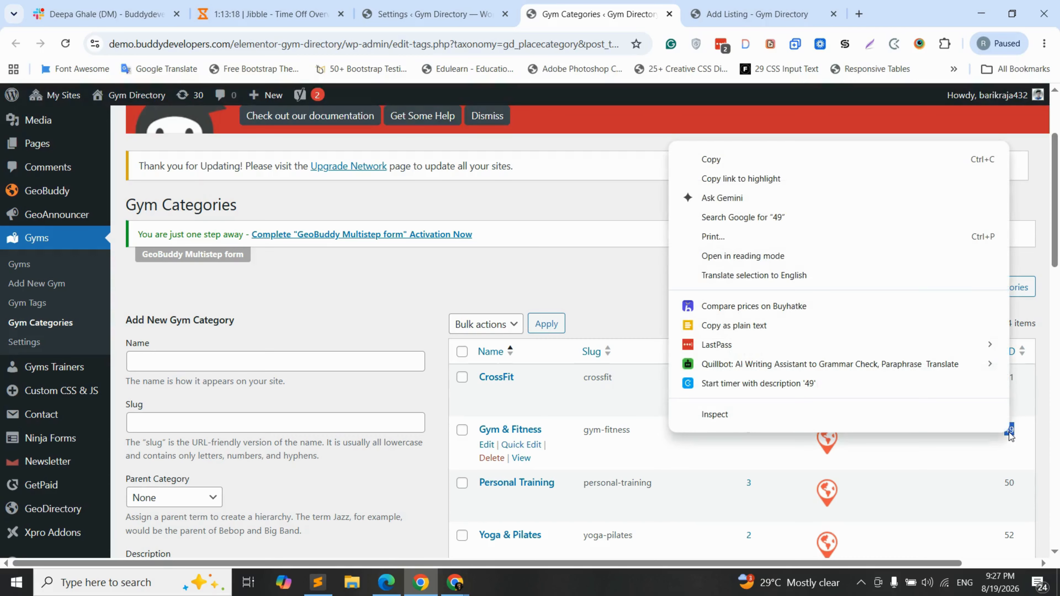
pyautogui.click(731, 167)
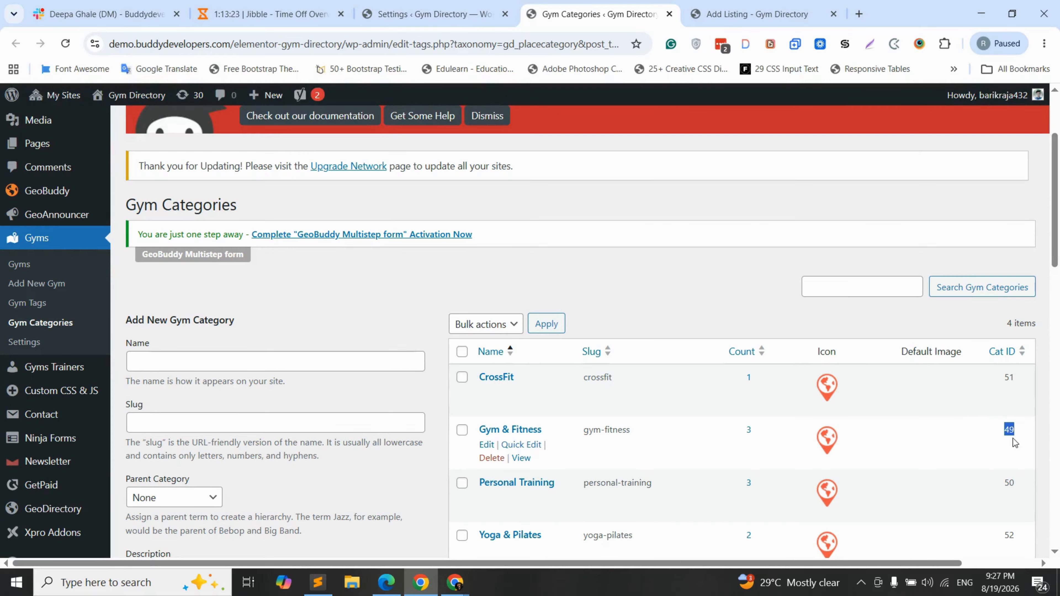
# Back in the Phone field's settings, set the conditional rule to hide if Category equals to
pyautogui.click(412, 14)
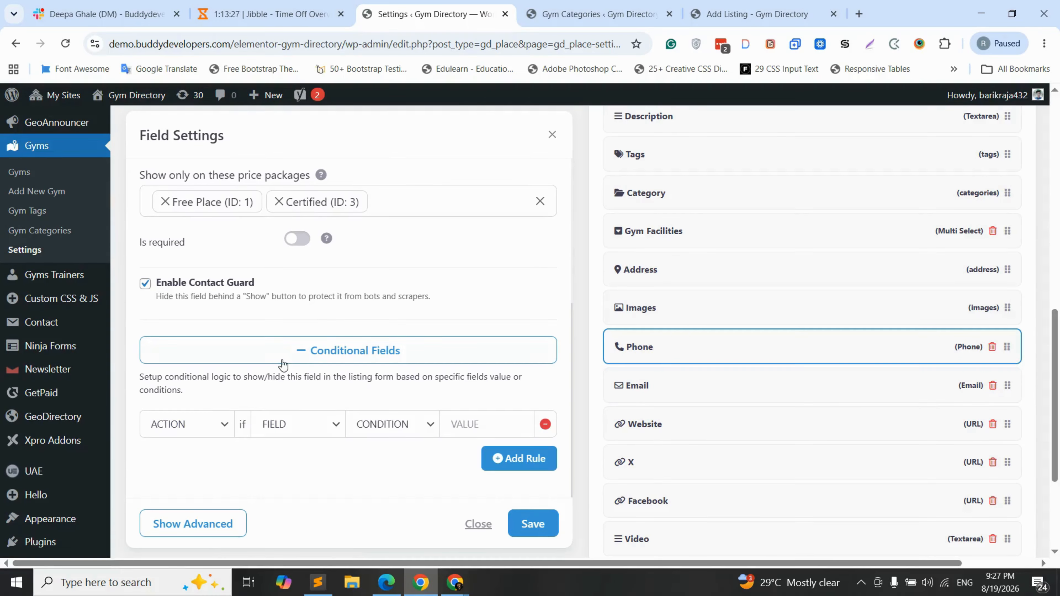
pyautogui.click(201, 430)
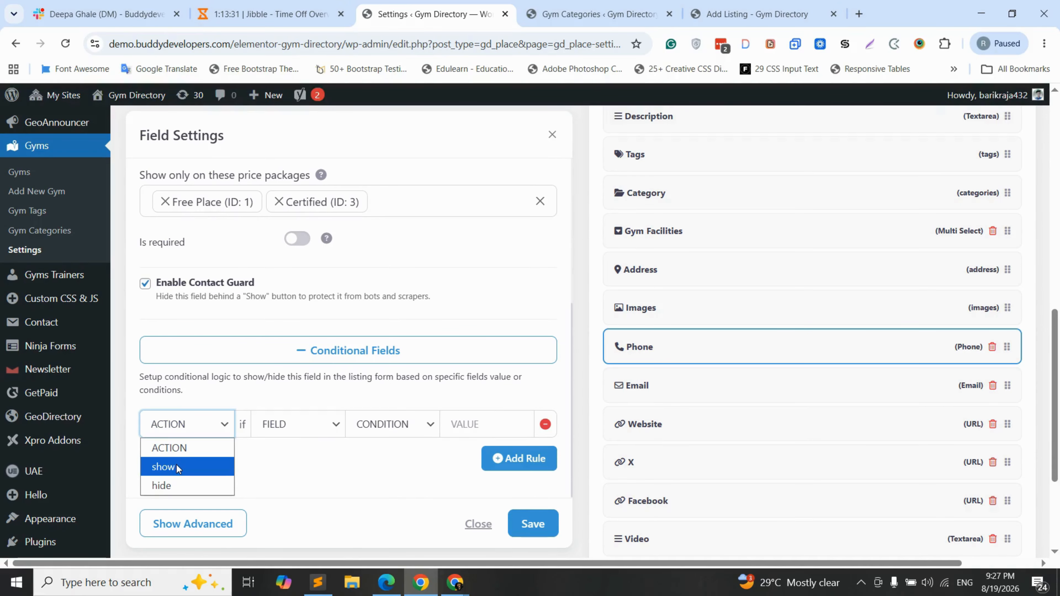
pyautogui.click(174, 485)
pyautogui.click(296, 430)
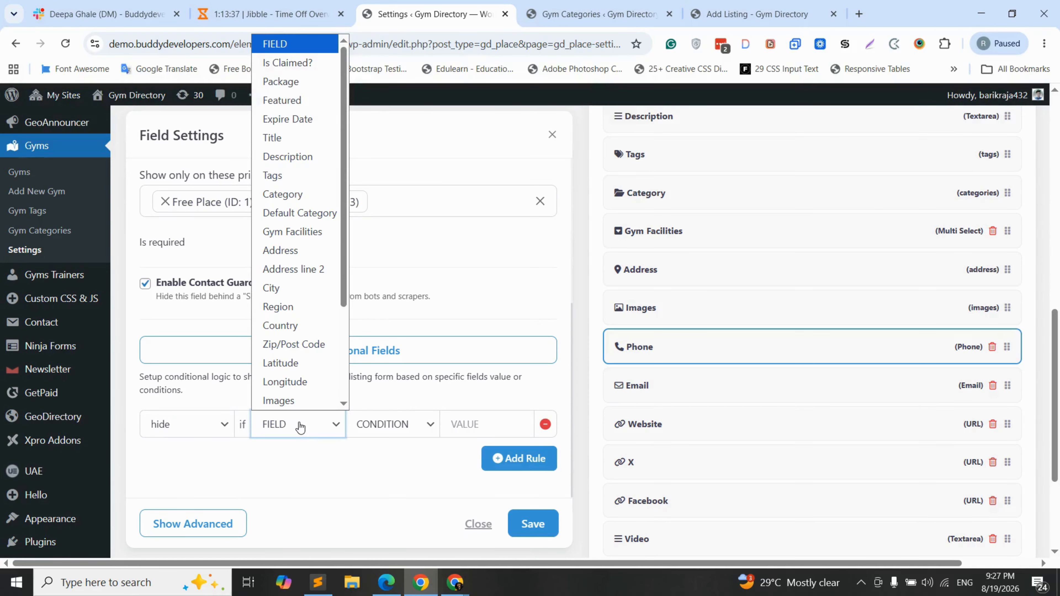
pyautogui.click(297, 195)
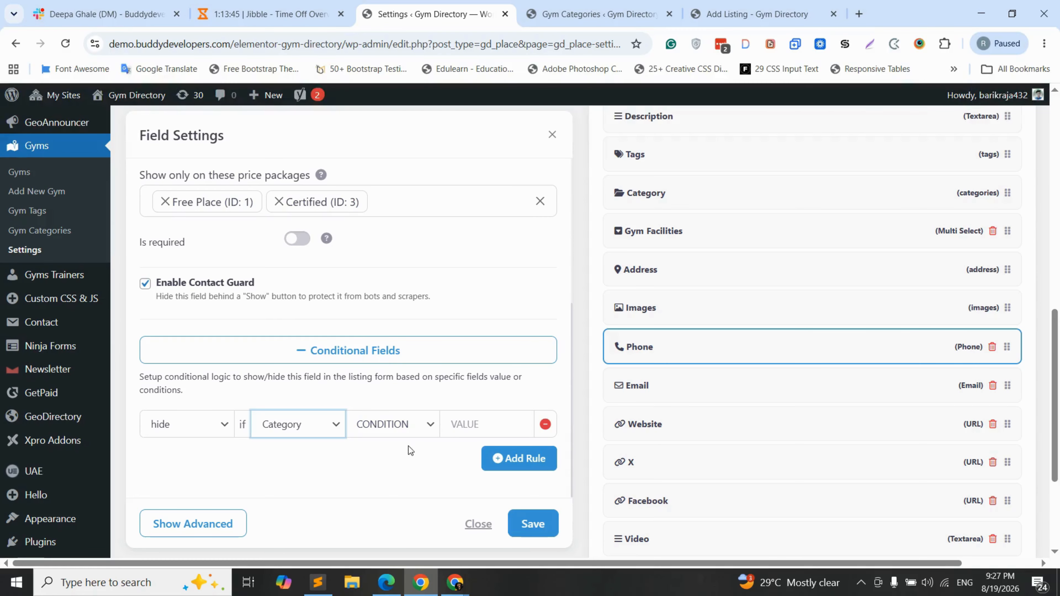
pyautogui.click(410, 433)
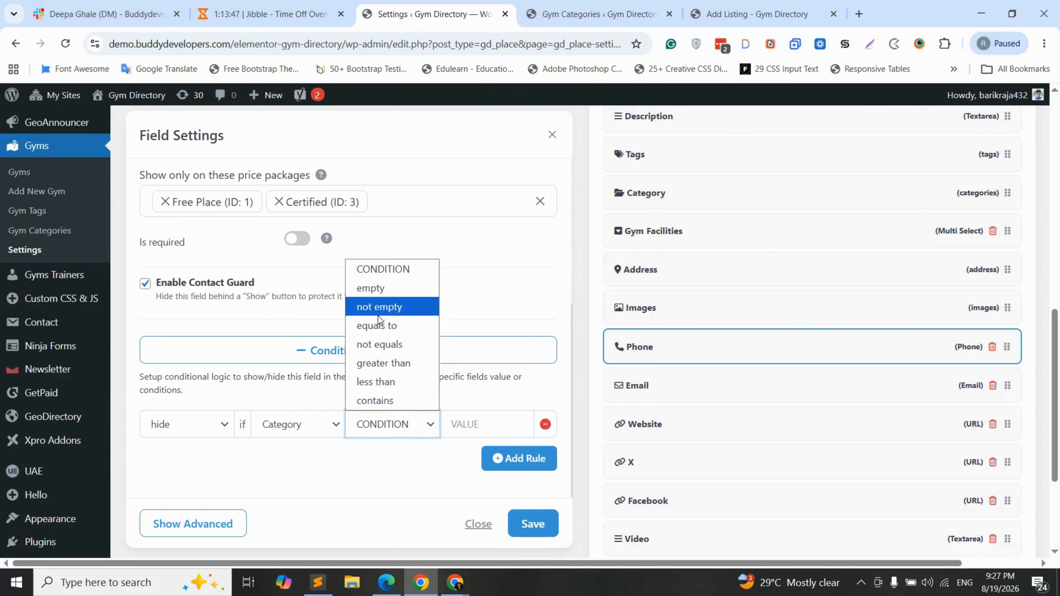
pyautogui.click(385, 327)
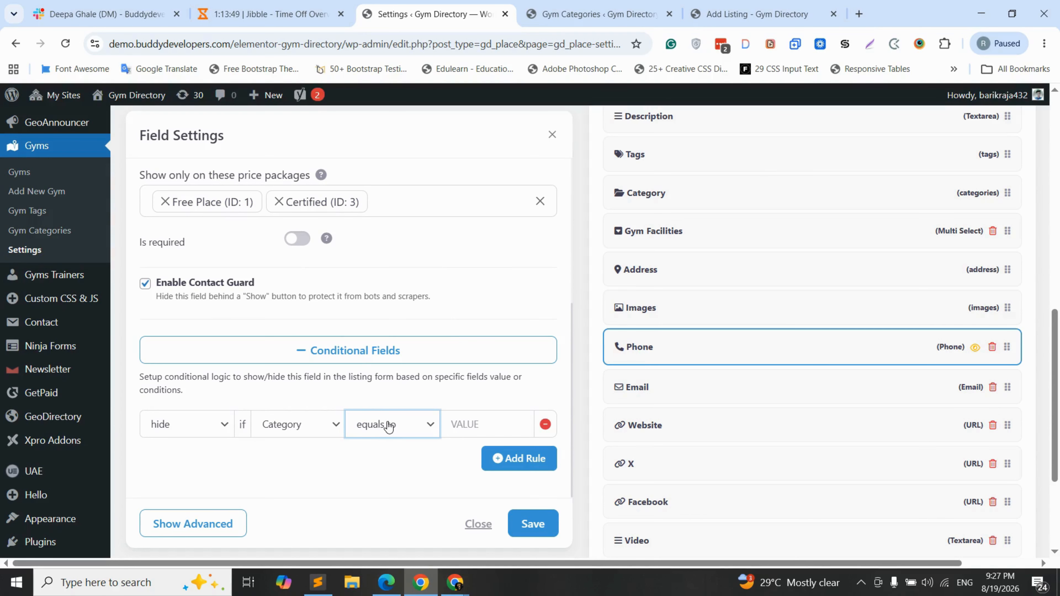
# Enter 49 as the rule's value and save the Phone field
pyautogui.click(494, 423)
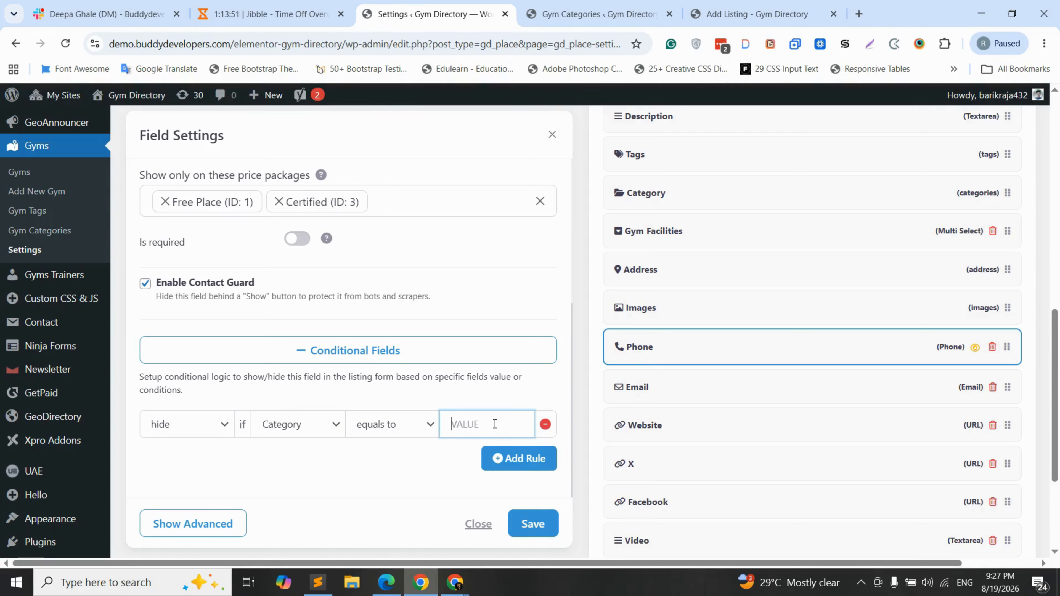
pyautogui.write('49')
pyautogui.click(531, 524)
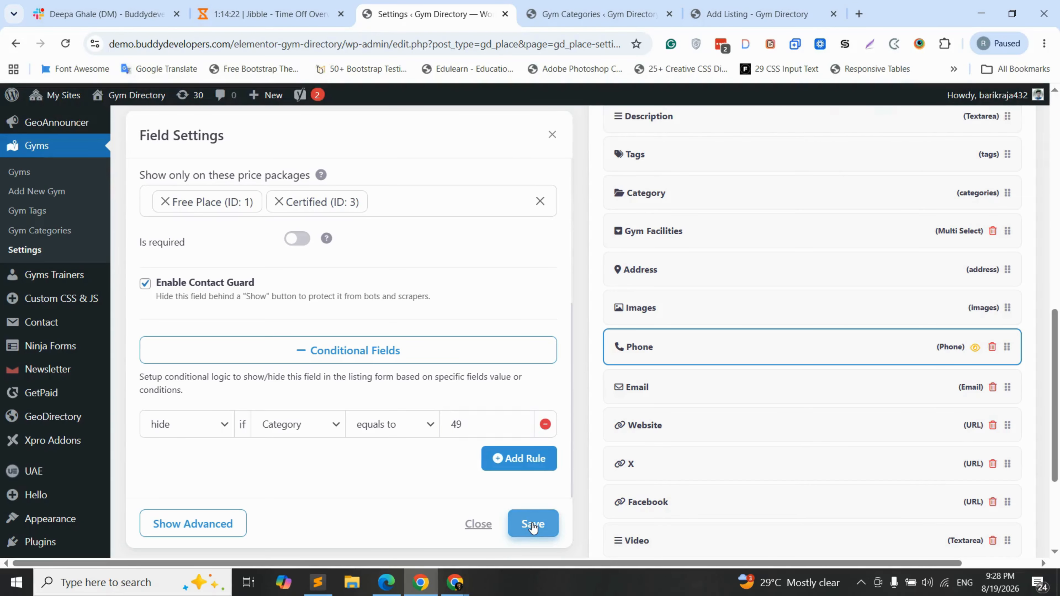
pyautogui.click(532, 526)
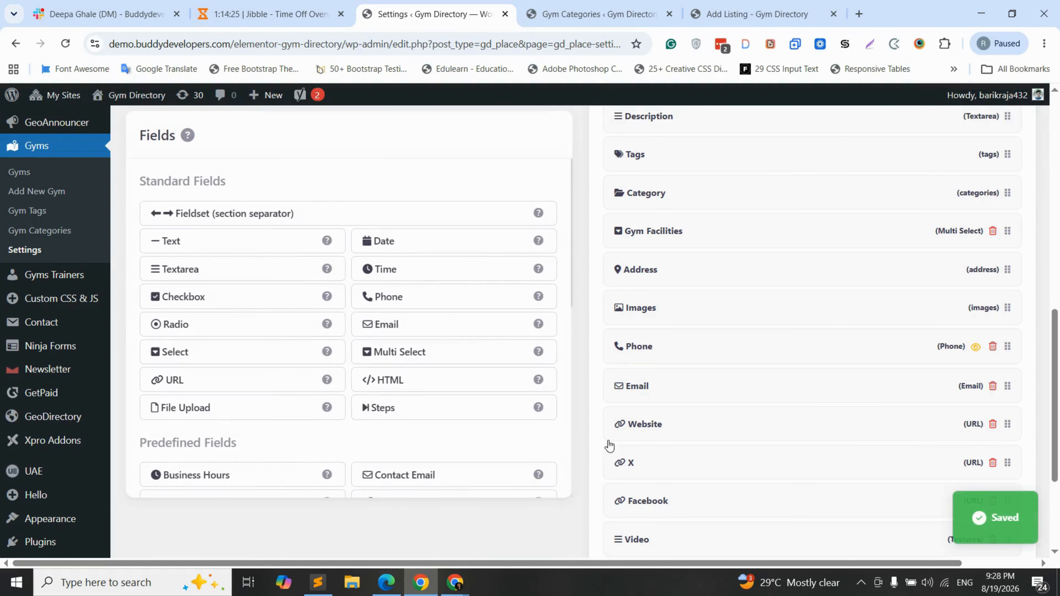
# Reopen the Phone field's settings and expand its conditional fields to check the saved rule
pyautogui.click(664, 352)
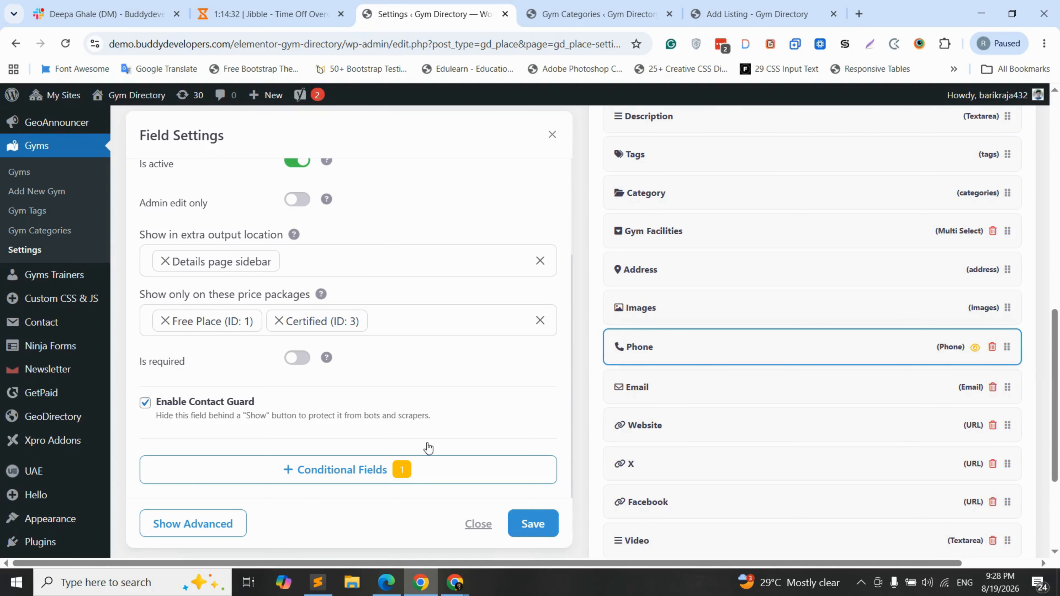
pyautogui.scroll(-1, 428, 449)
pyautogui.click(379, 466)
pyautogui.scroll(-3, 379, 463)
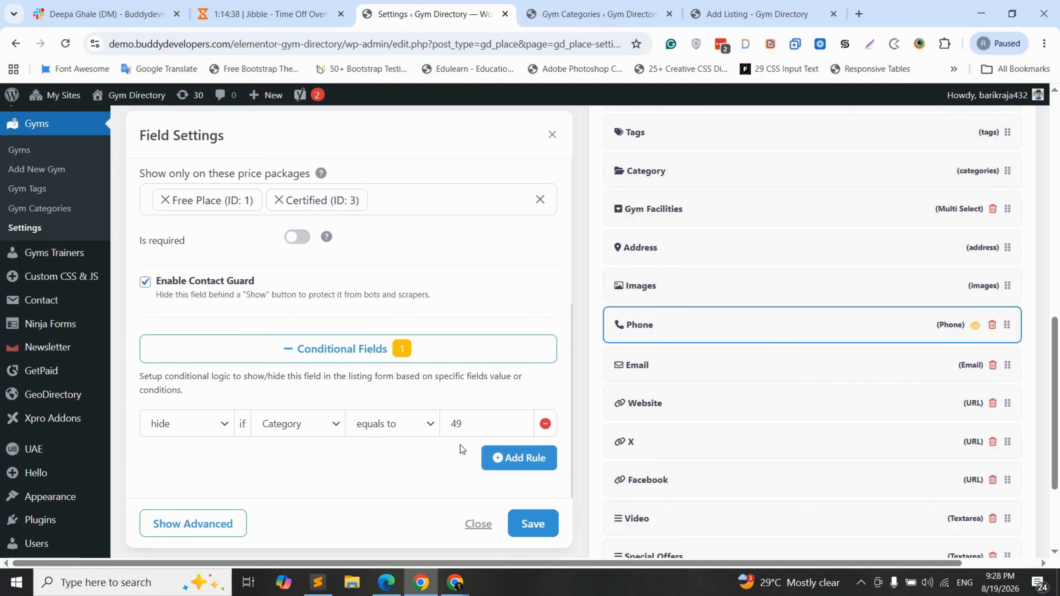
# Compare the Phone field's conditional rule and its action options with the names and IDs in the Gym Categories list
pyautogui.hotkey('ctrl', 'Tab')
pyautogui.scroll(-3, 508, 347)
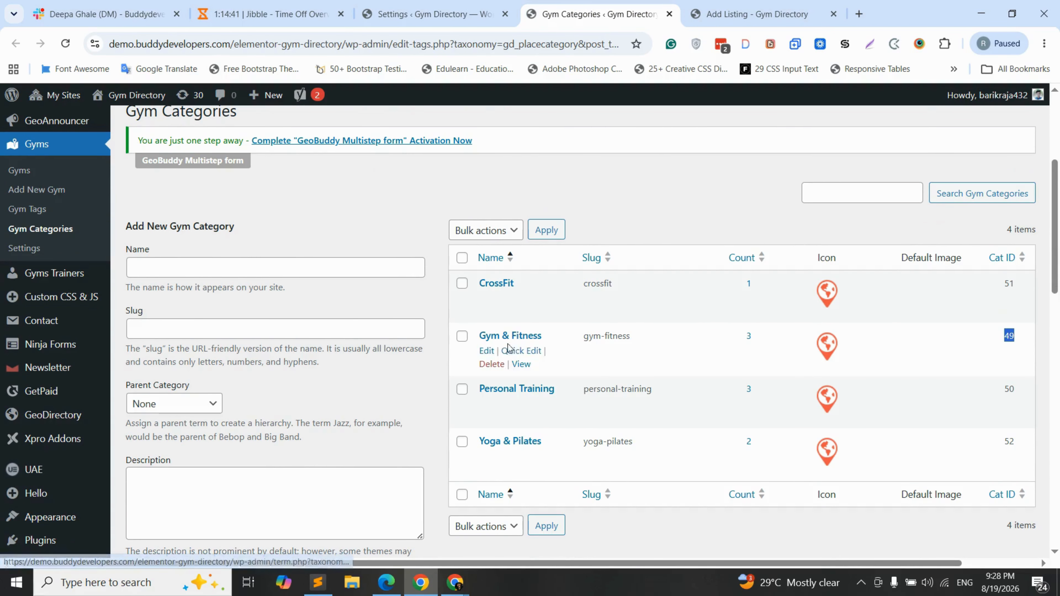
pyautogui.click(434, 14)
pyautogui.click(564, 11)
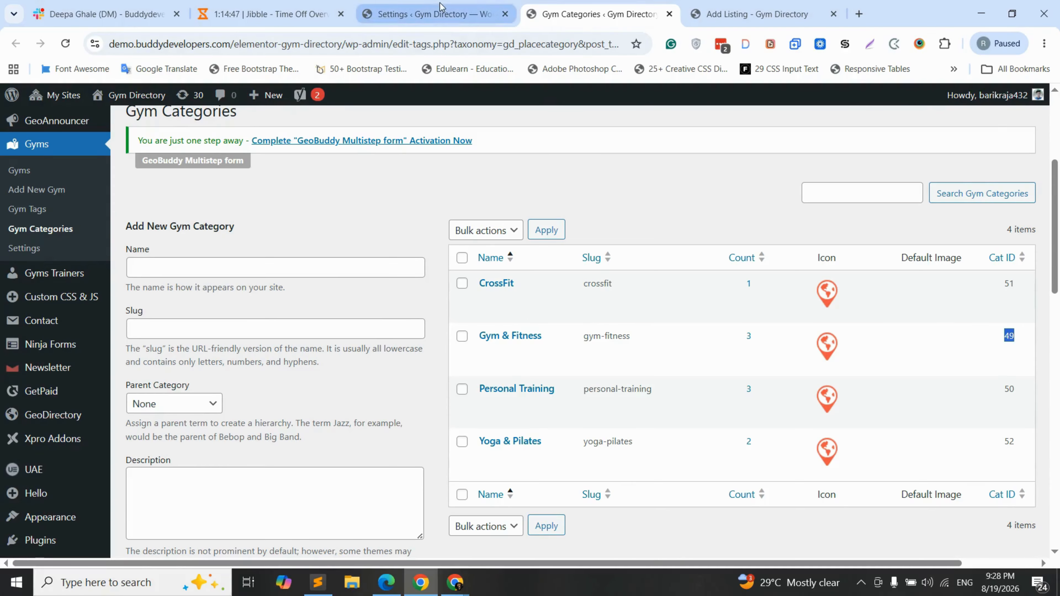
pyautogui.click(440, 12)
pyautogui.click(192, 426)
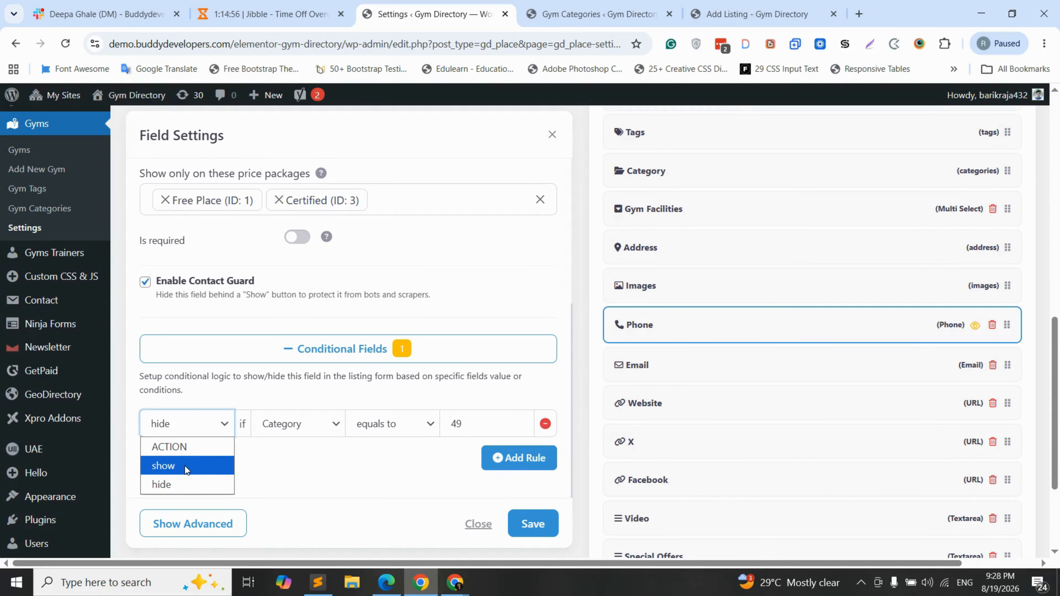
pyautogui.click(541, 5)
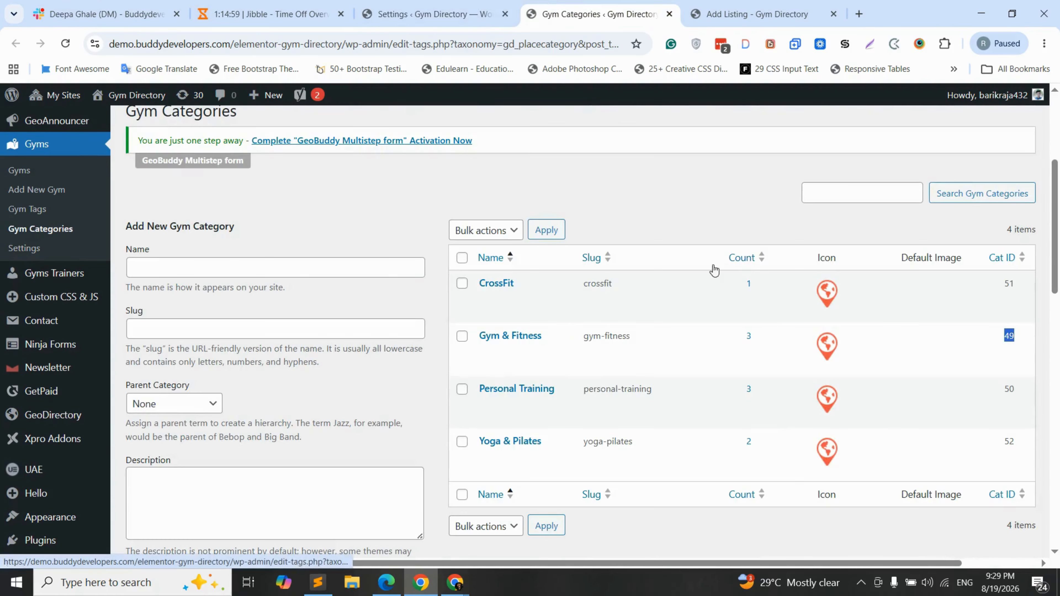
pyautogui.click(442, 13)
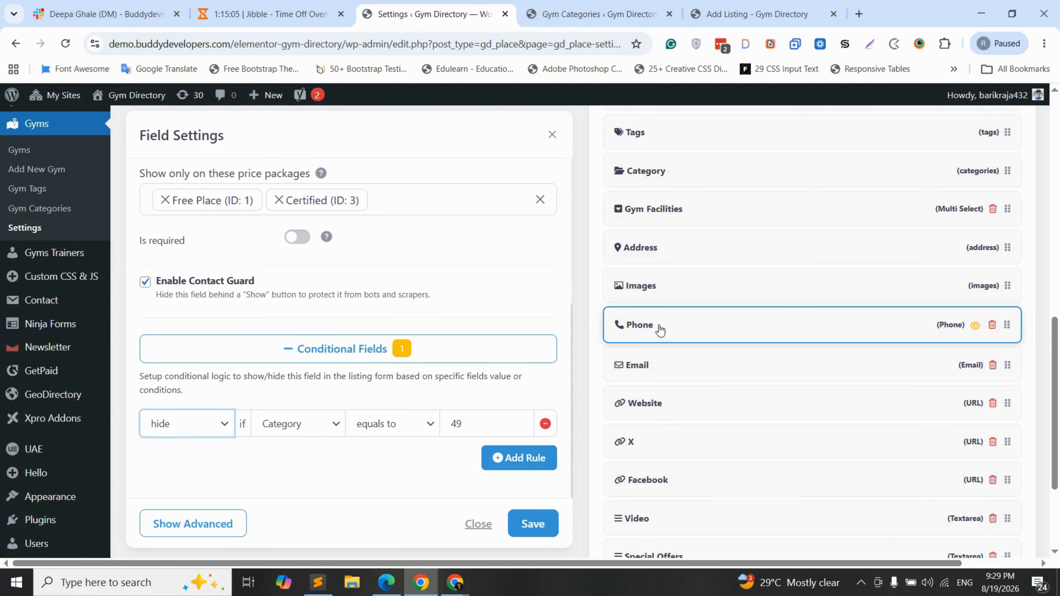
pyautogui.click(599, 11)
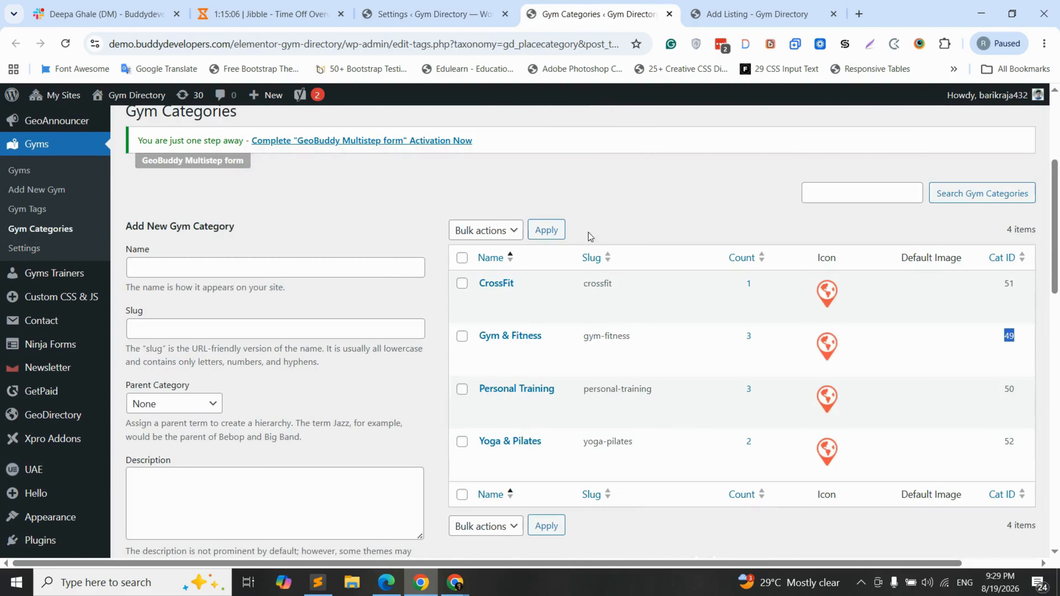
pyautogui.click(419, 5)
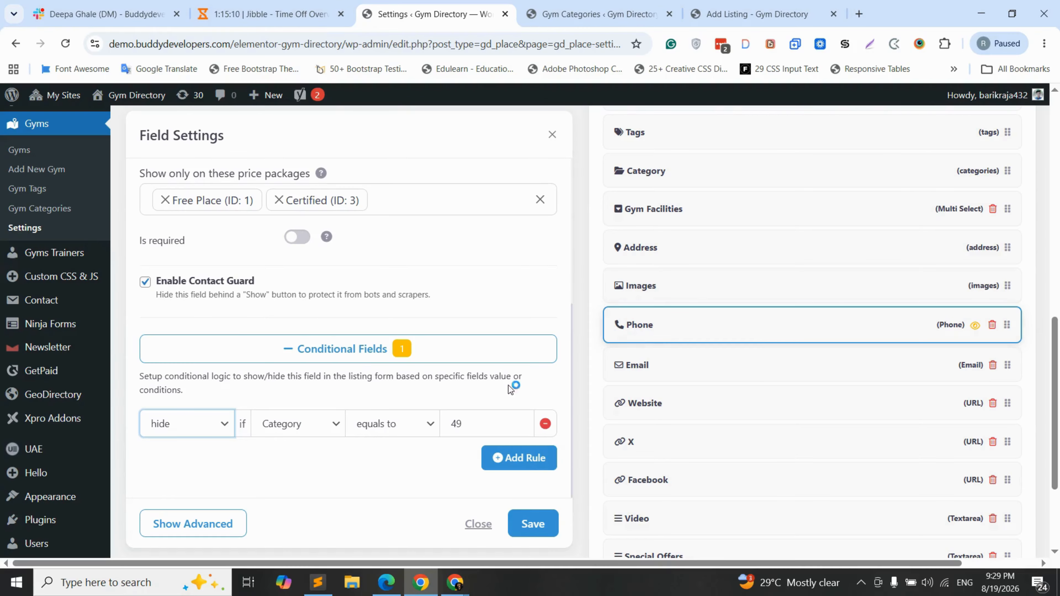
pyautogui.click(192, 433)
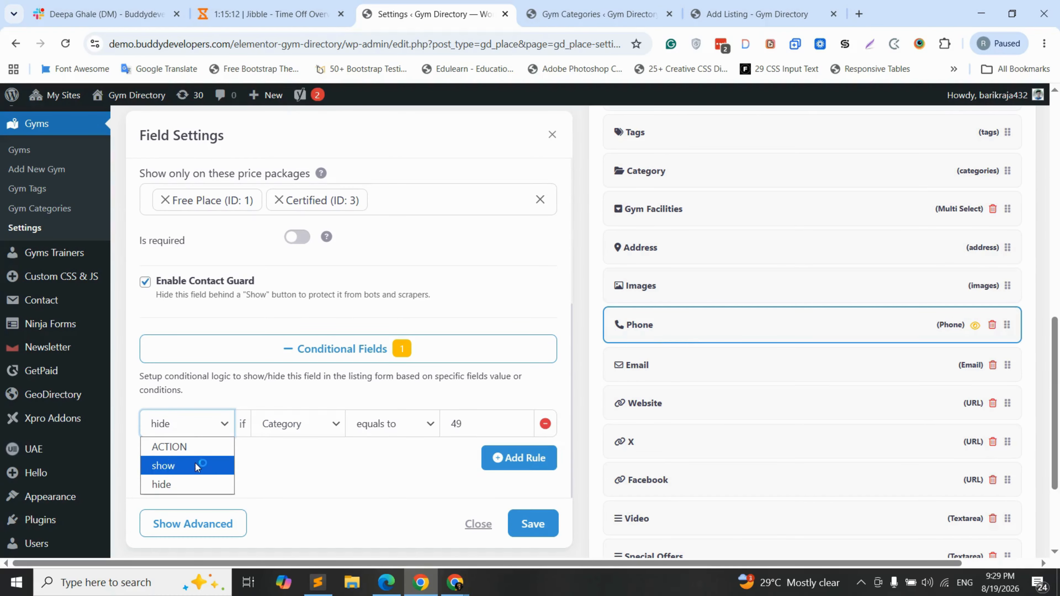
pyautogui.click(247, 455)
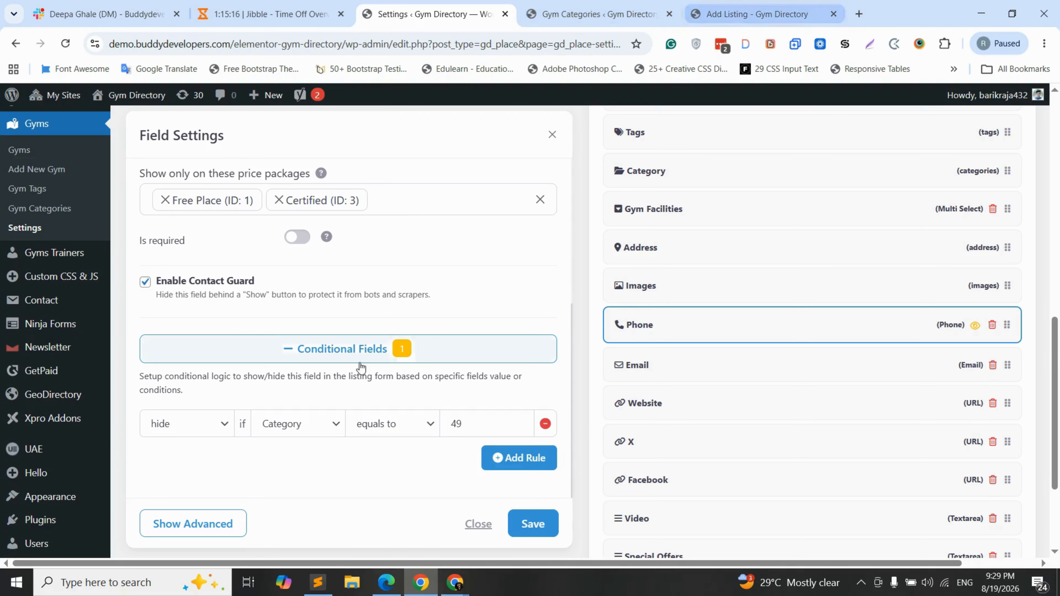
# Reload the Add Listing page for gyms and go to the form's Category field
pyautogui.click(719, 13)
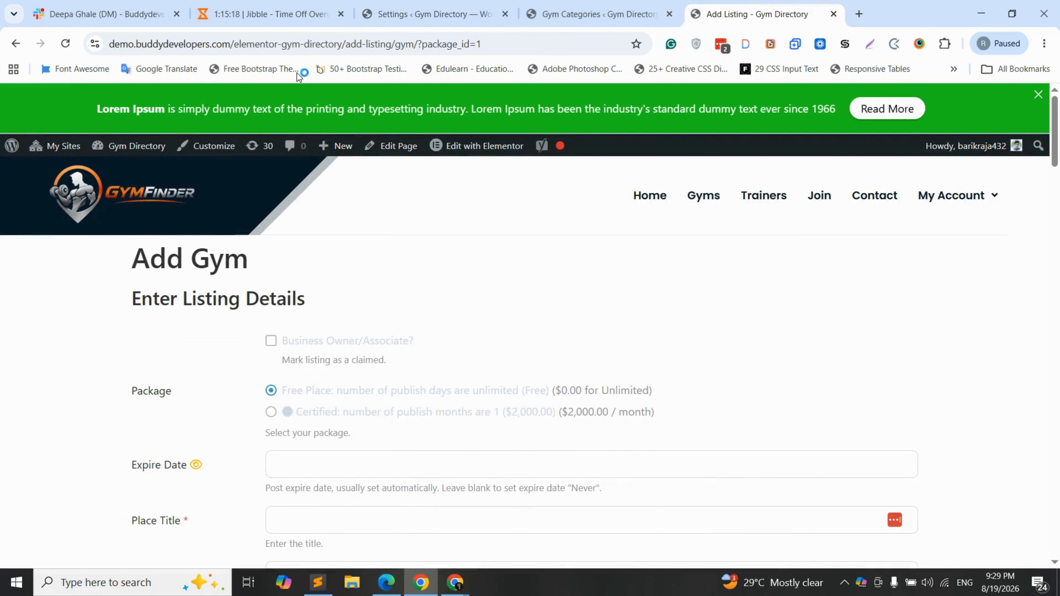
pyautogui.click(62, 49)
pyautogui.click(590, 131)
pyautogui.scroll(-5, 227, 378)
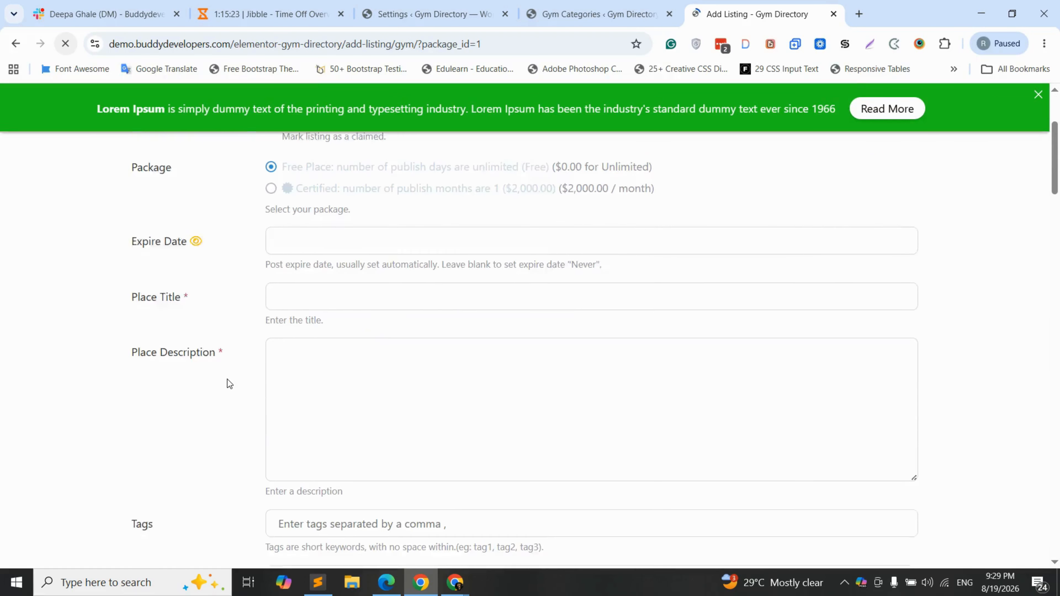
pyautogui.scroll(-2, 229, 376)
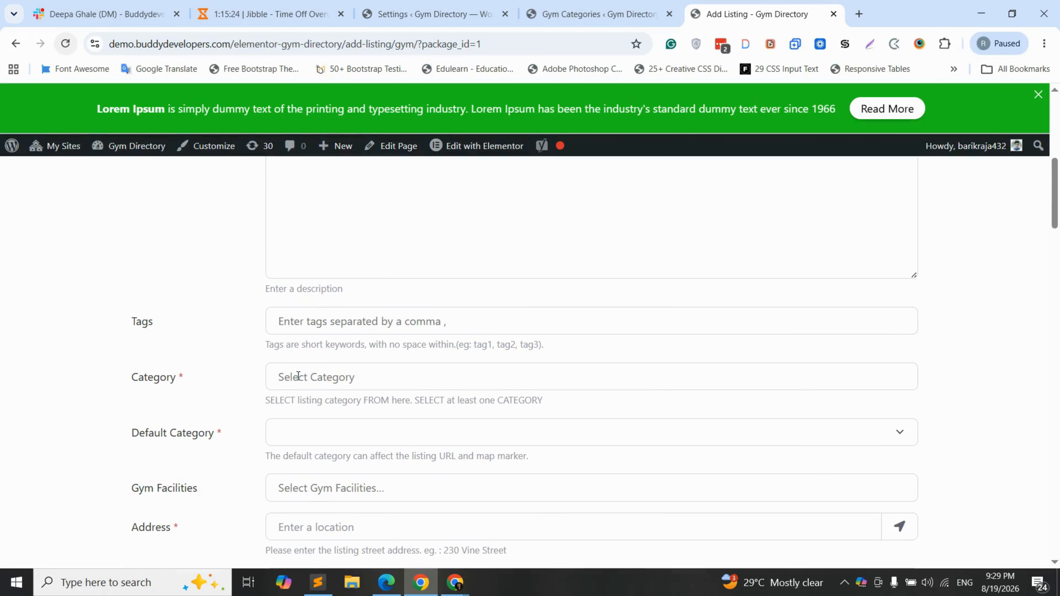
# View the Category choices on the Add Listing form and locate the Phone field with no category selected
pyautogui.click(297, 375)
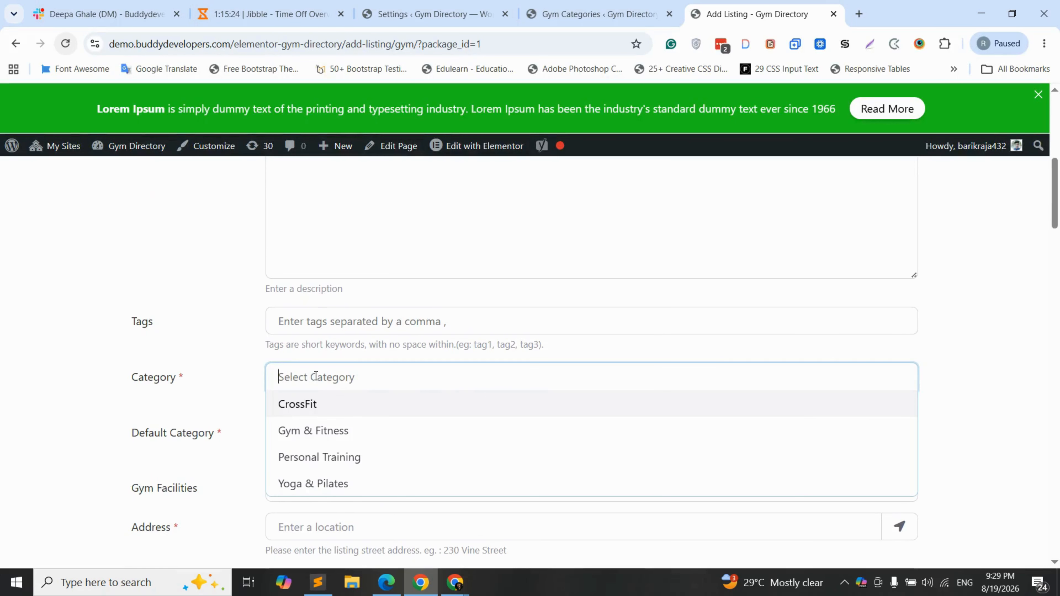
pyautogui.click(249, 375)
pyautogui.scroll(-2, 246, 371)
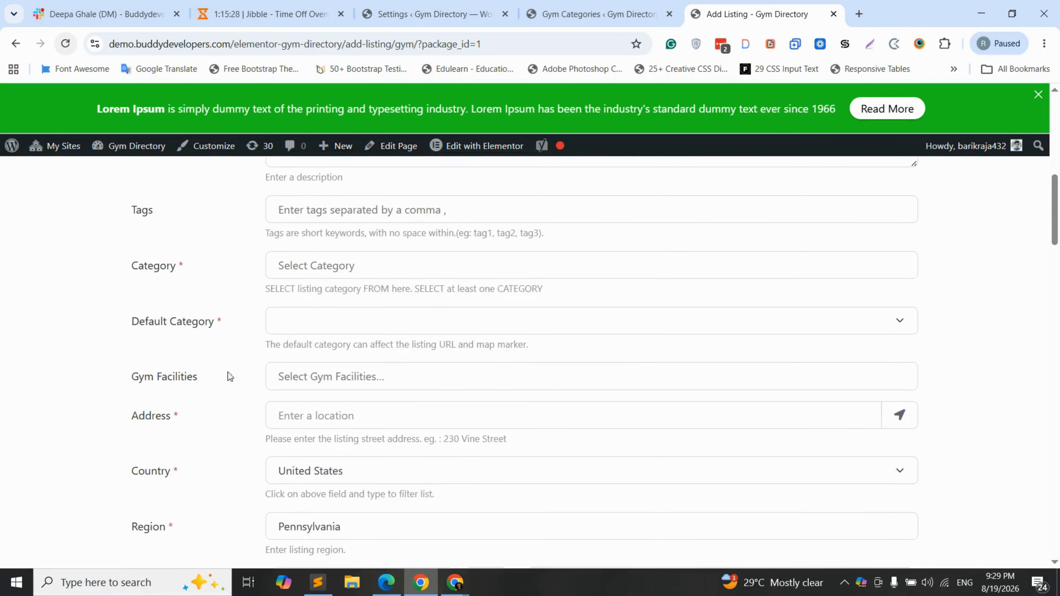
pyautogui.scroll(-12, 227, 372)
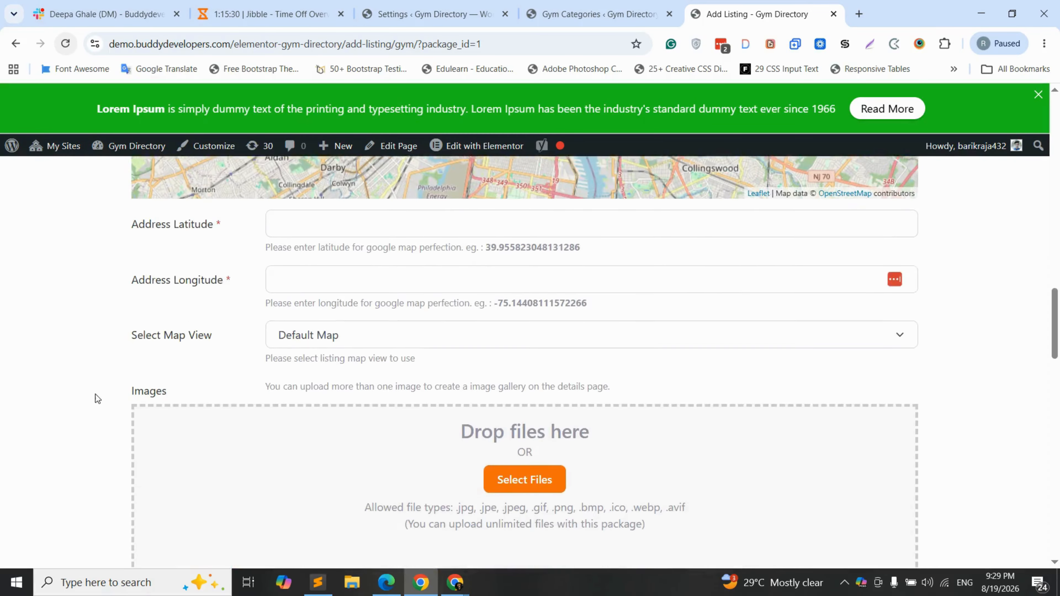
pyautogui.scroll(-7, 95, 395)
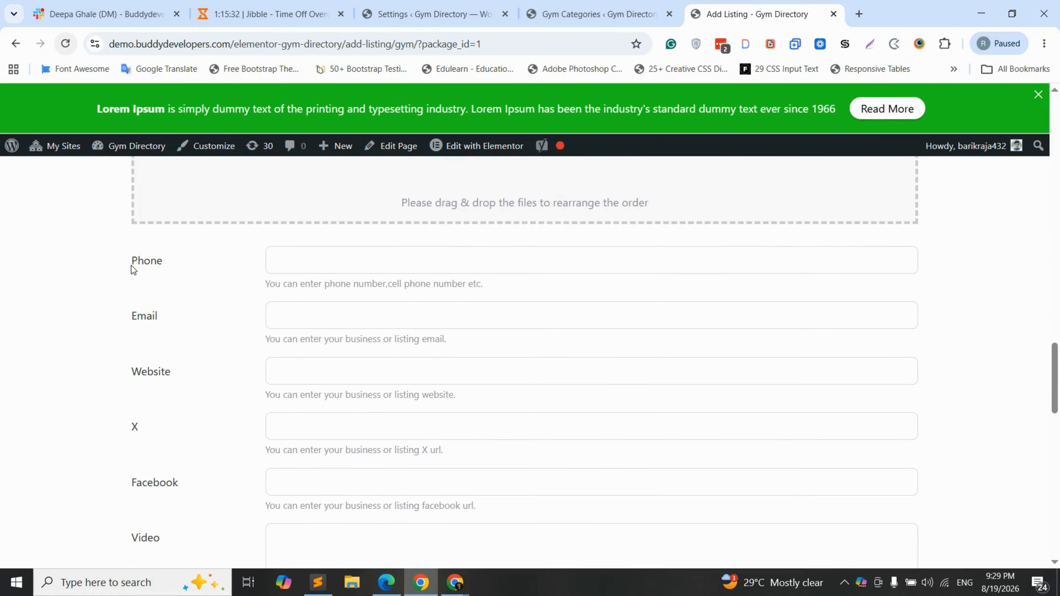
pyautogui.doubleClick(146, 261)
pyautogui.click(139, 269)
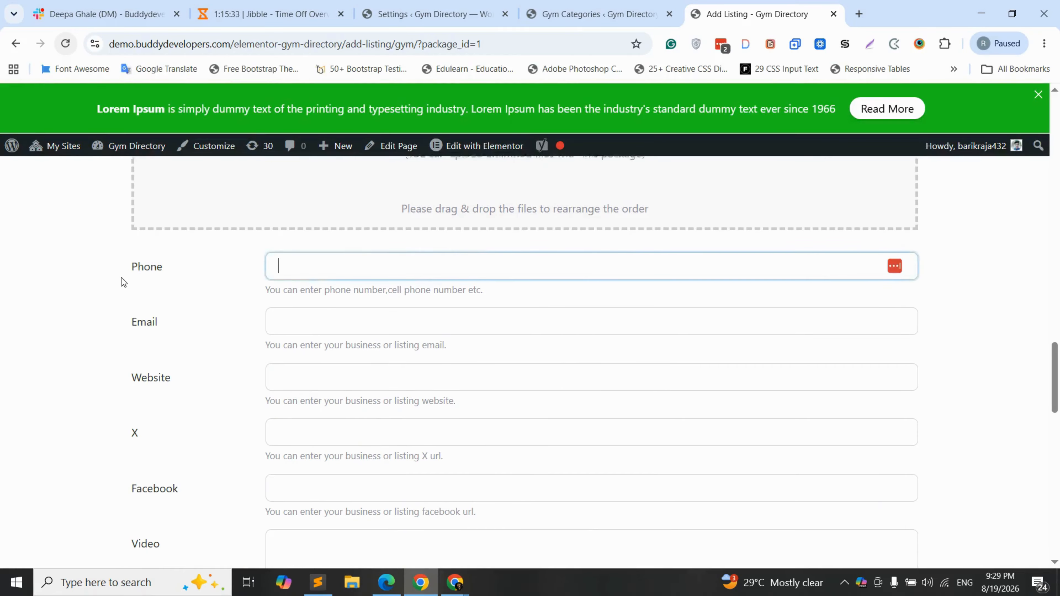
# Choose Gym & Fitness as the category of the new gym listing
pyautogui.scroll(18, 121, 278)
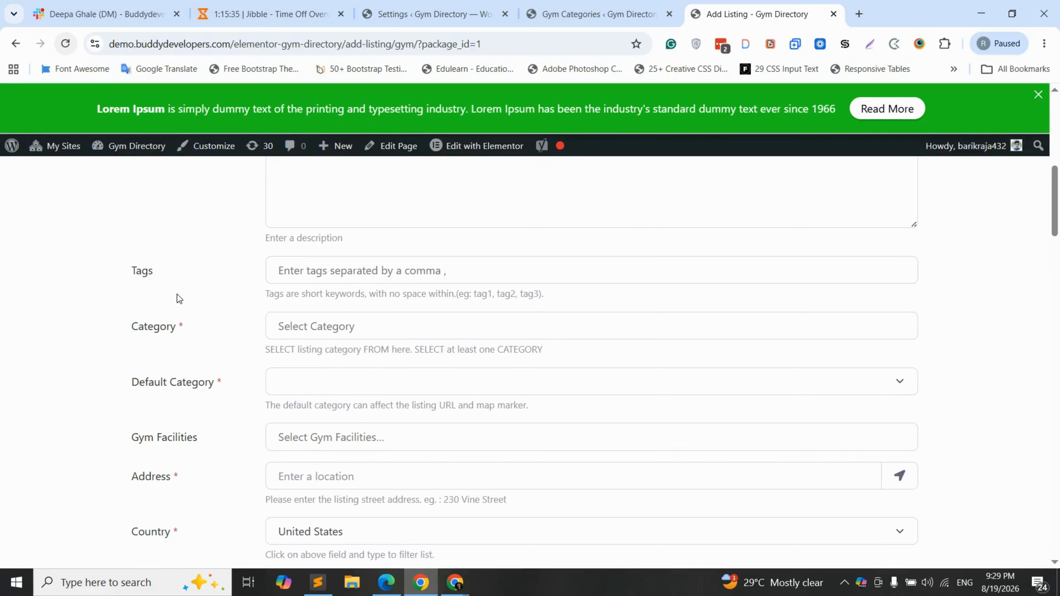
pyautogui.click(319, 326)
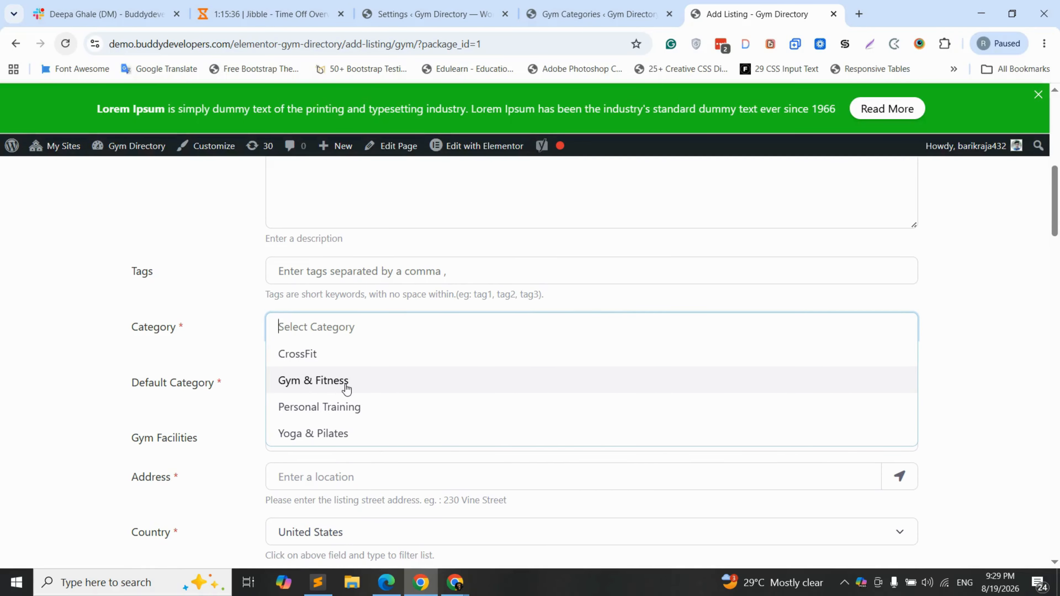
pyautogui.click(343, 387)
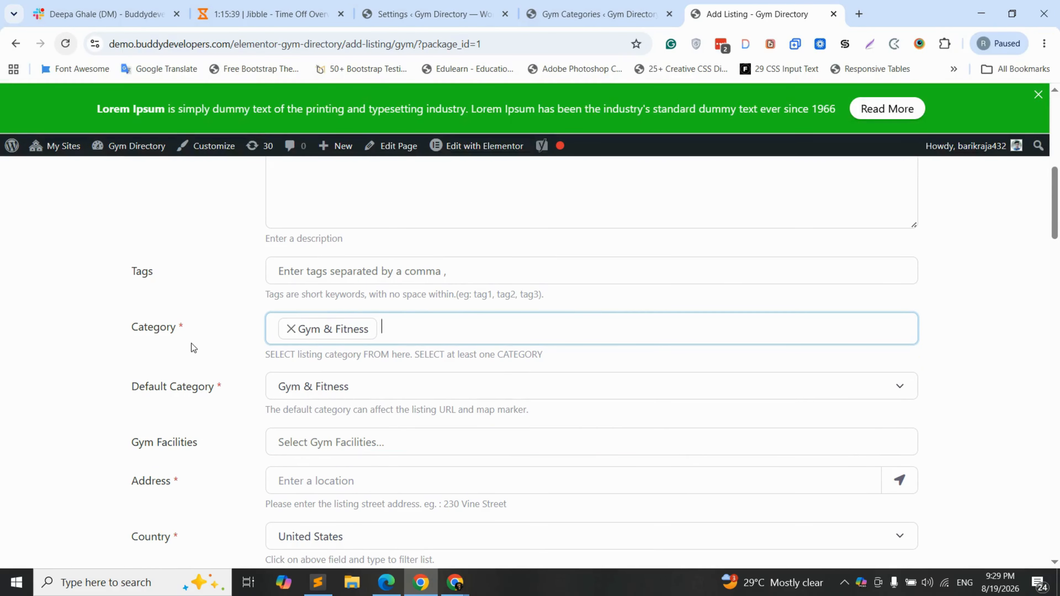
# Search the Add Listing page for "phone" and check the form fields between Images and Email
pyautogui.scroll(-15, 111, 340)
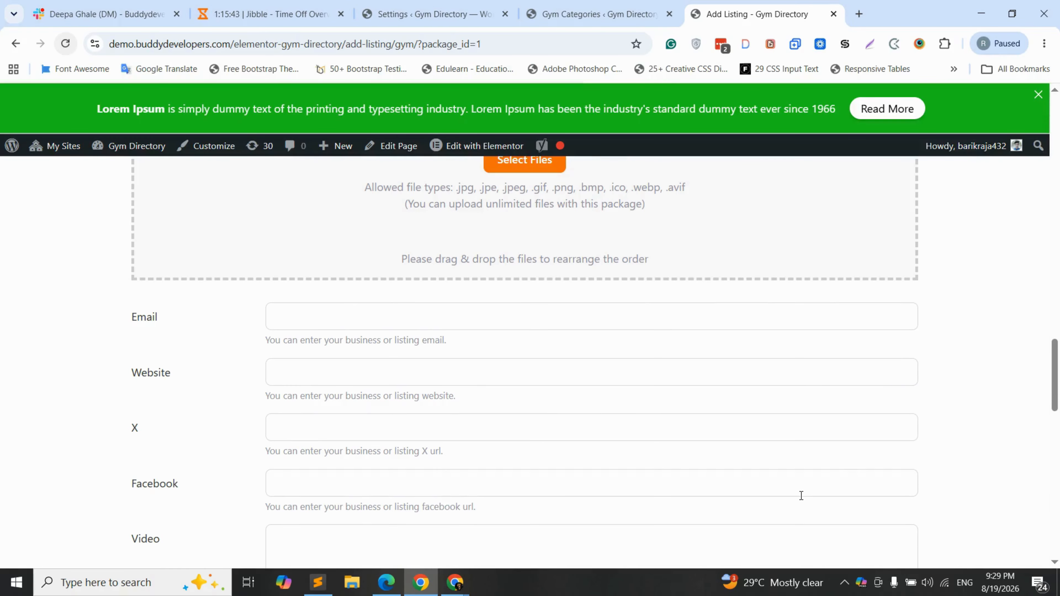
pyautogui.hotkey('ctrl', 'f')
pyautogui.write('ph')
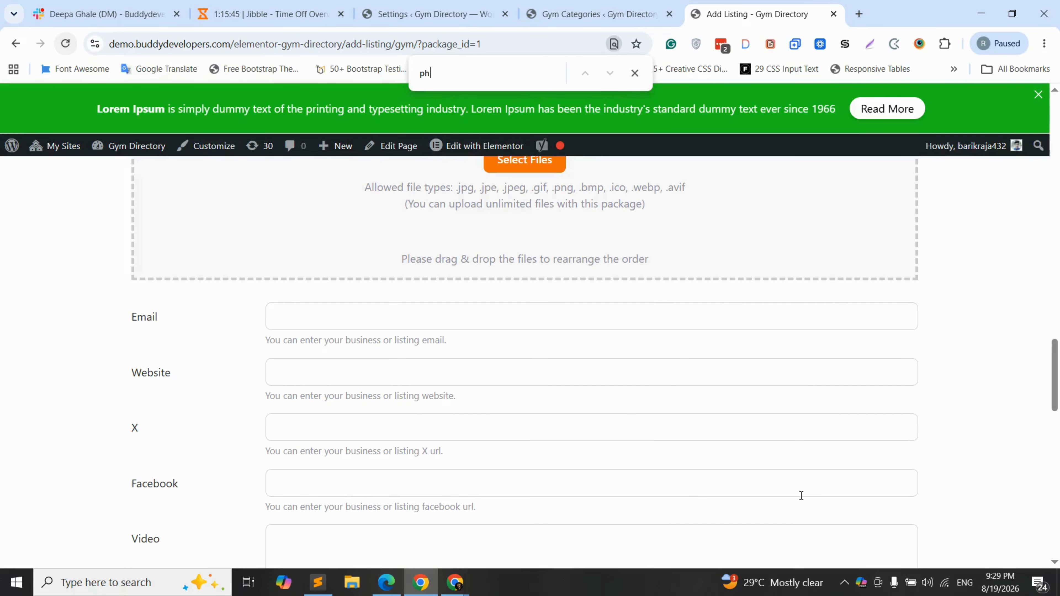
pyautogui.write('one')
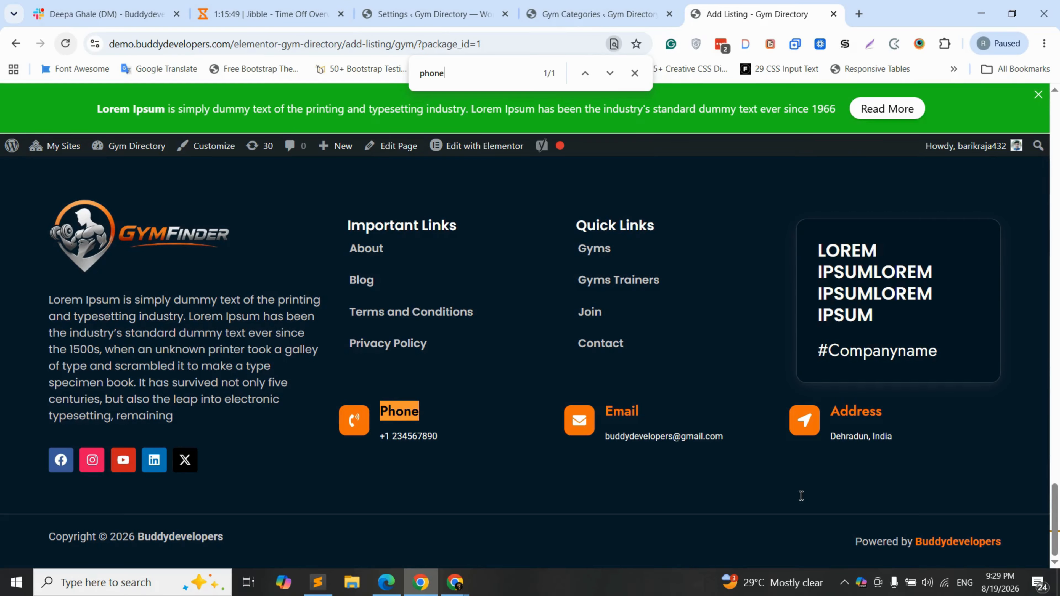
pyautogui.scroll(15, 669, 351)
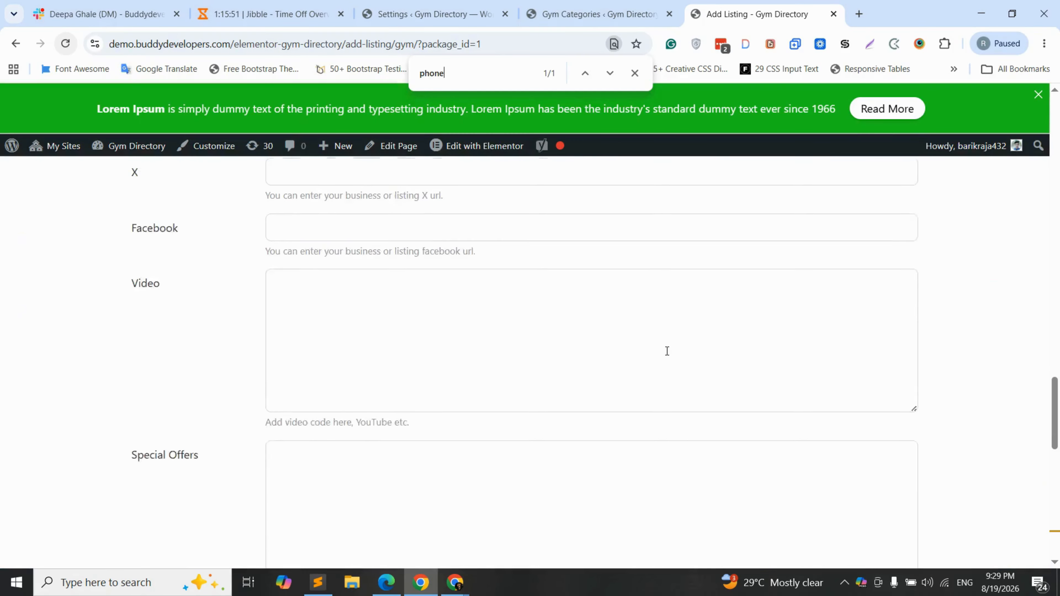
pyautogui.scroll(6, 152, 346)
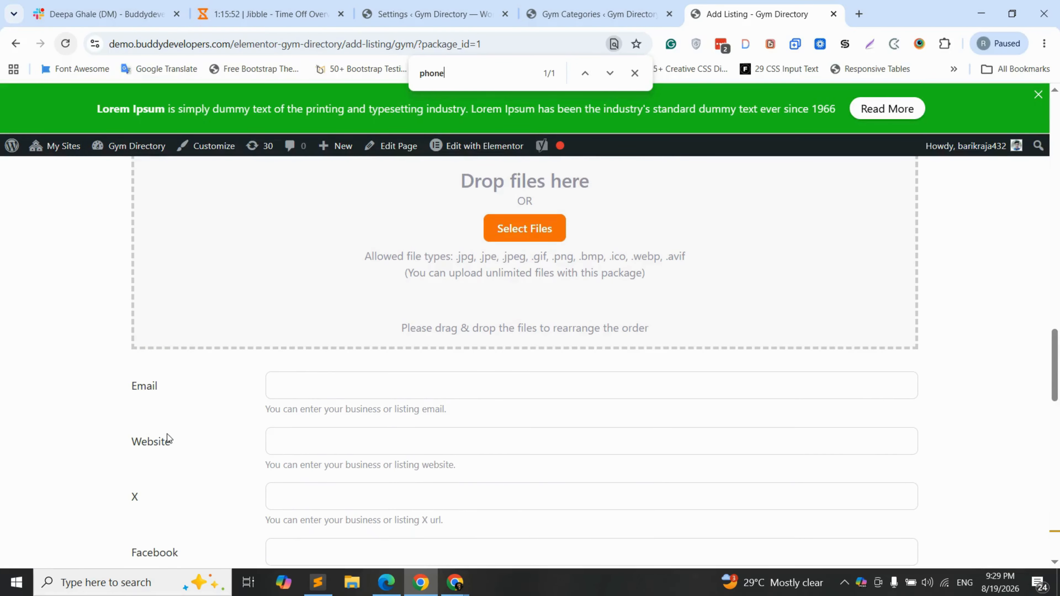
pyautogui.scroll(-12, 167, 438)
pyautogui.scroll(14, 171, 433)
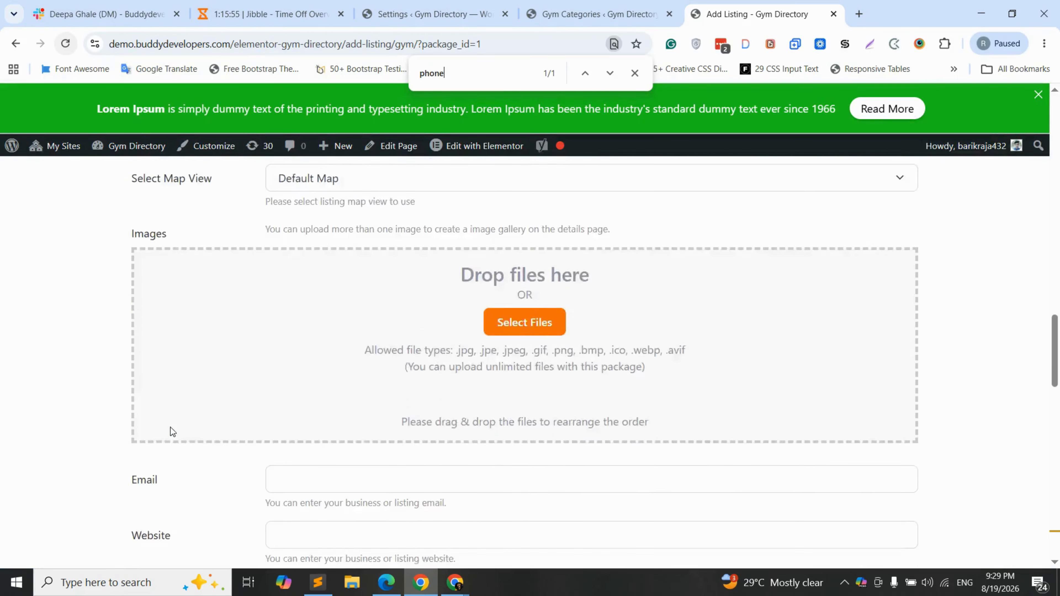
# Compare the form's selected category with the Gym Categories IDs and the Phone field's conditional rule in the settings
pyautogui.scroll(10, 171, 433)
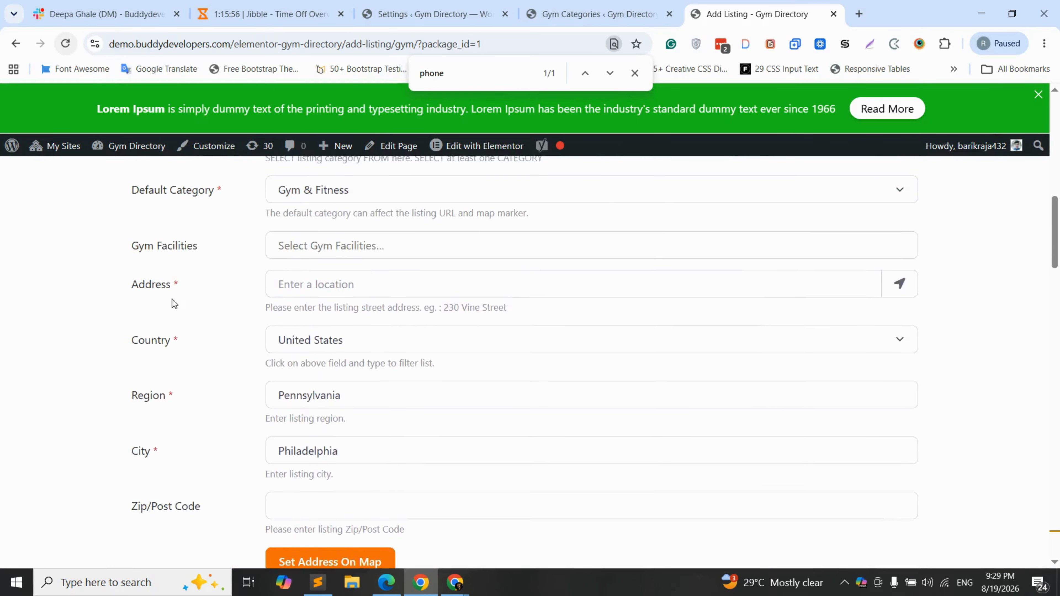
pyautogui.scroll(4, 180, 325)
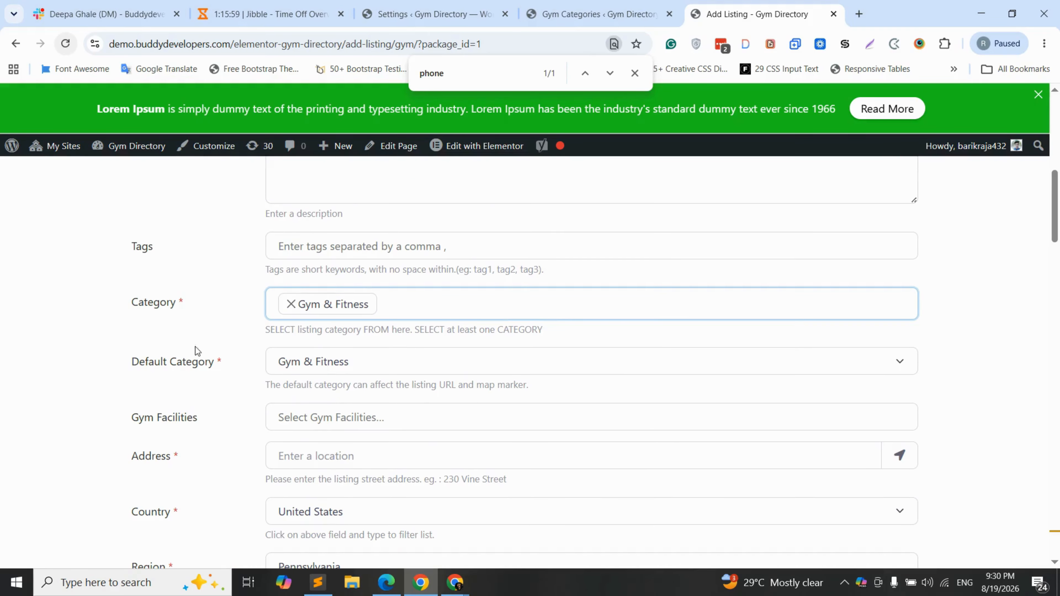
pyautogui.scroll(1, 196, 347)
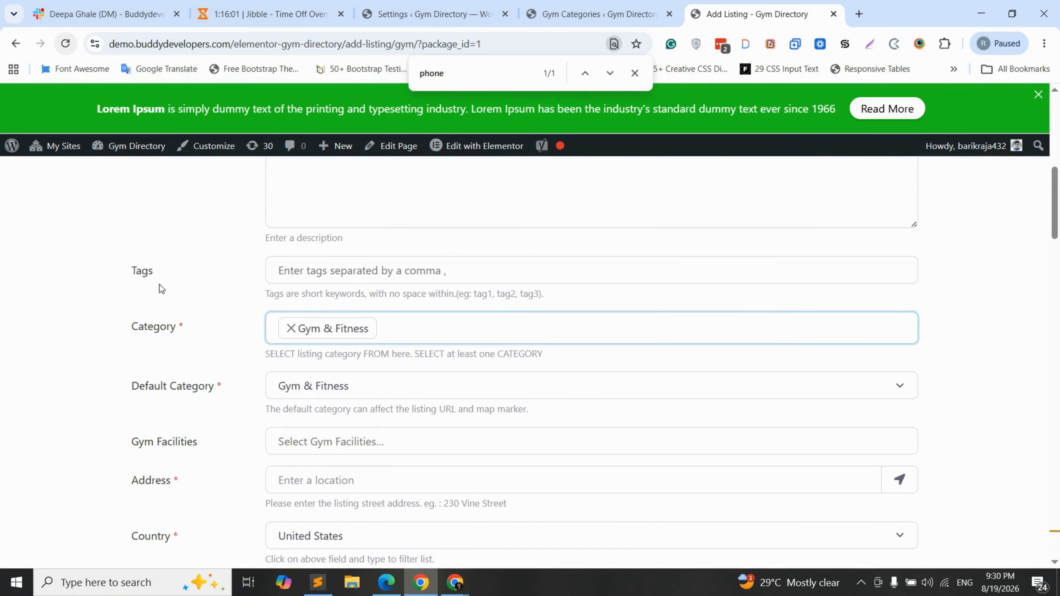
pyautogui.scroll(-1, 163, 338)
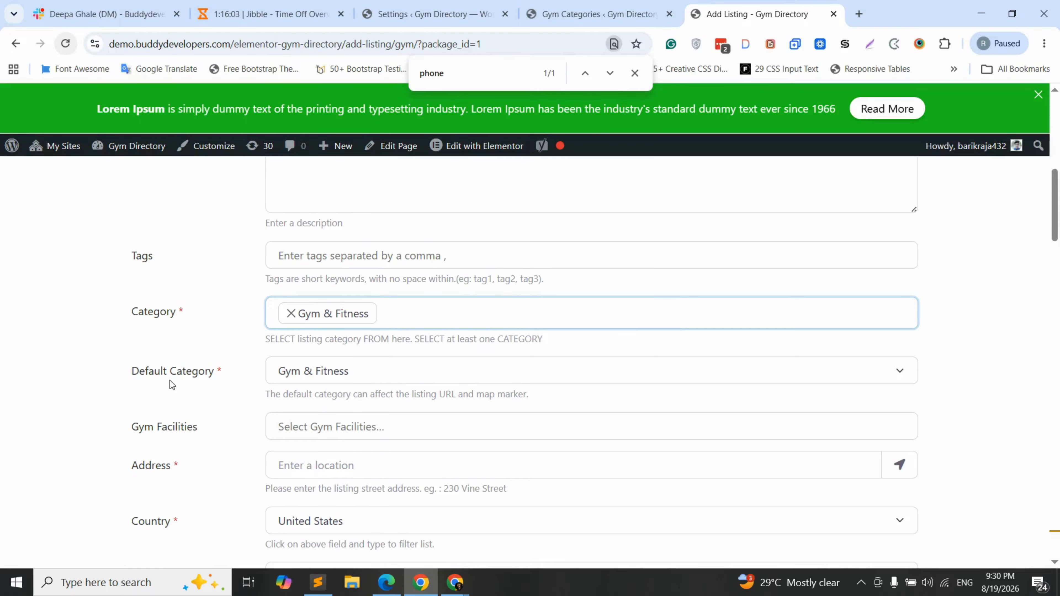
pyautogui.scroll(-2, 170, 380)
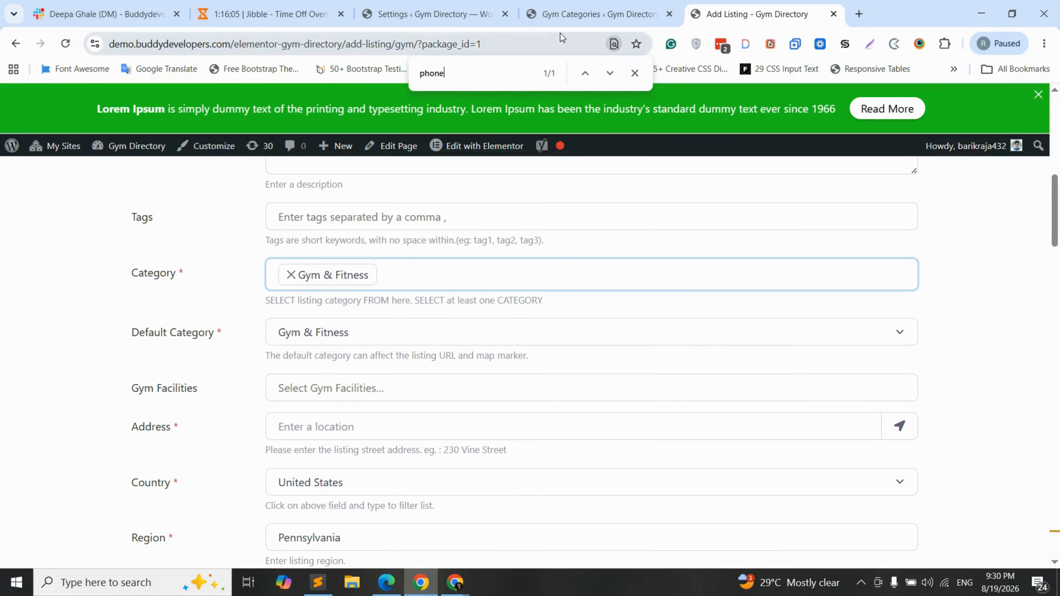
pyautogui.click(584, 14)
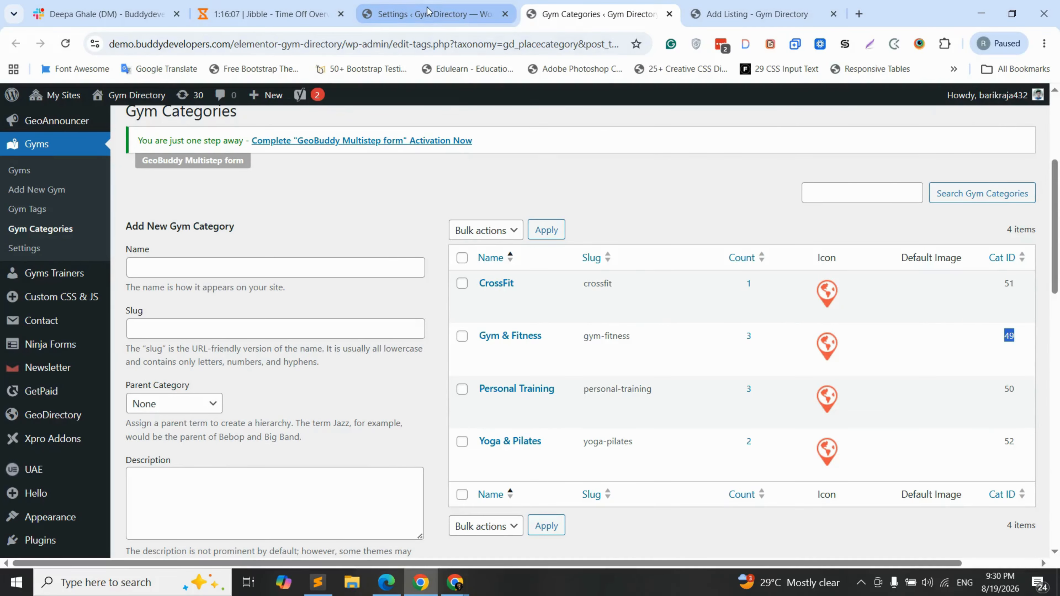
pyautogui.click(428, 10)
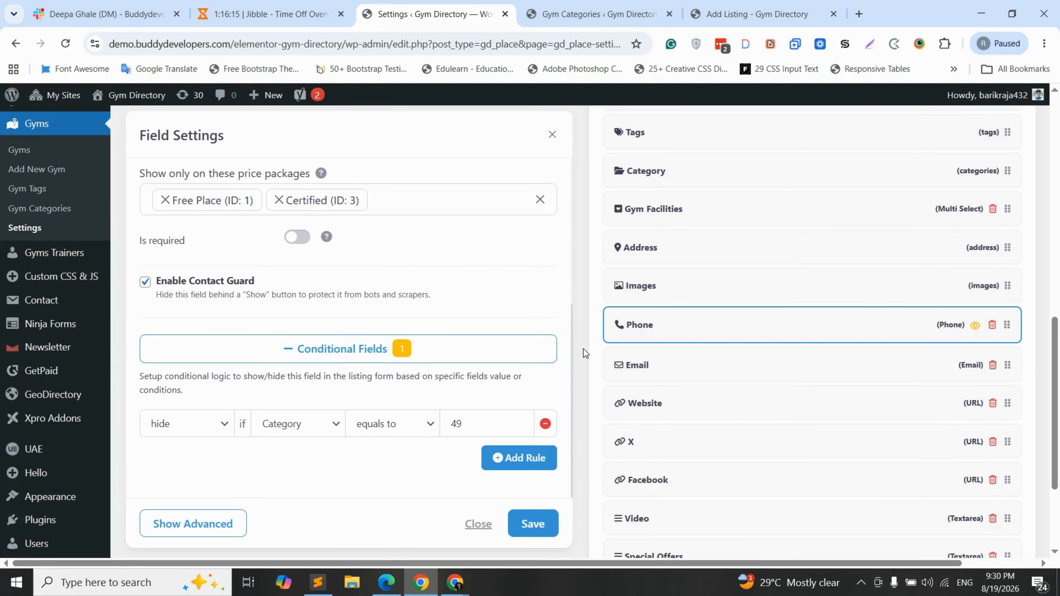
# Return to the Add Listing form and review all its fields with Gym & Fitness selected
pyautogui.click(743, 13)
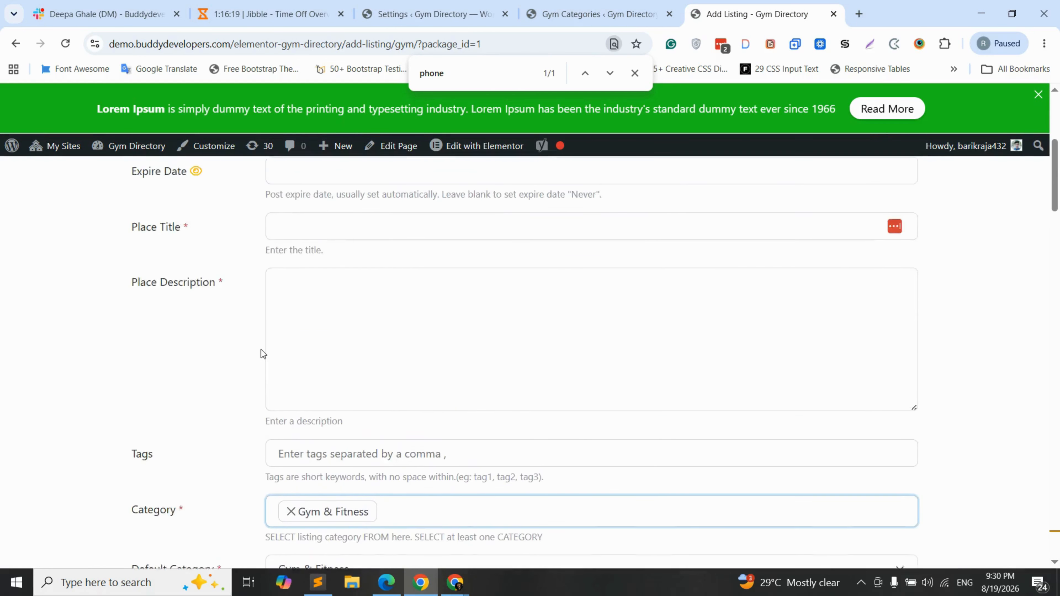
pyautogui.scroll(5, 253, 347)
pyautogui.scroll(-8, 205, 310)
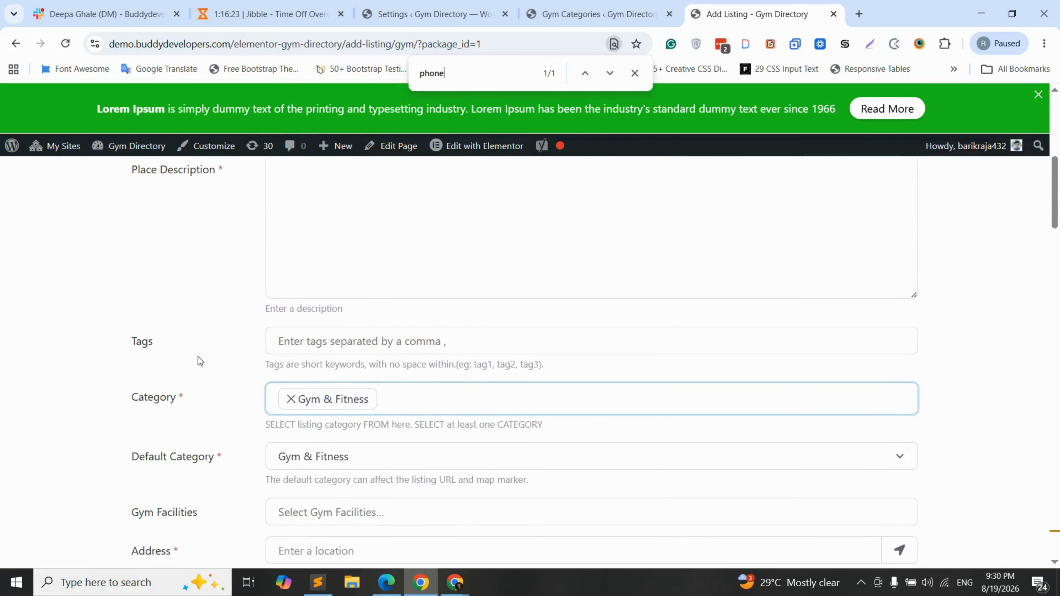
pyautogui.scroll(-20, 200, 361)
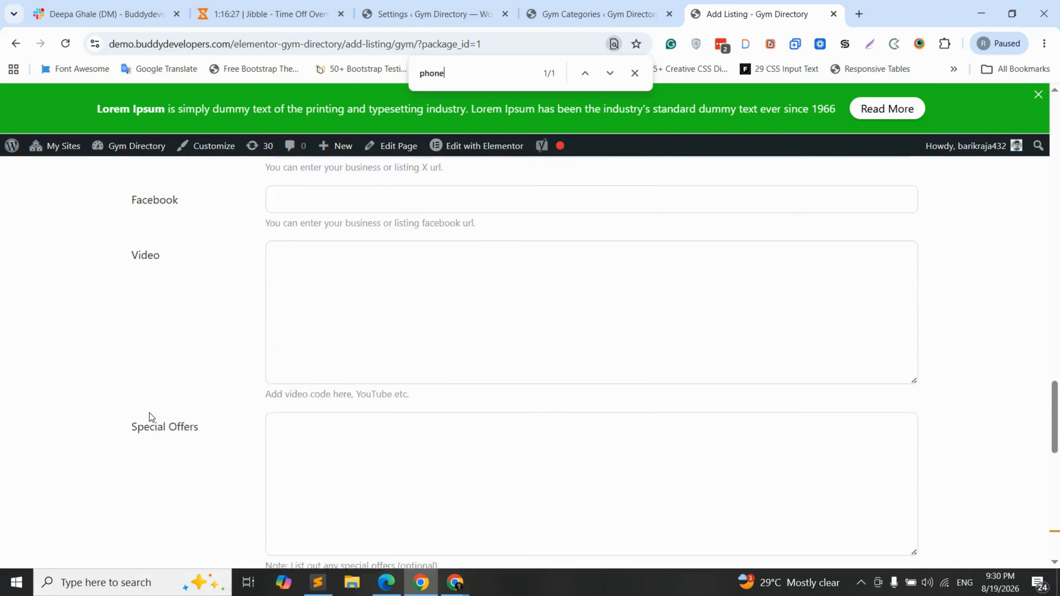
pyautogui.scroll(-5, 149, 412)
pyautogui.scroll(8, 175, 348)
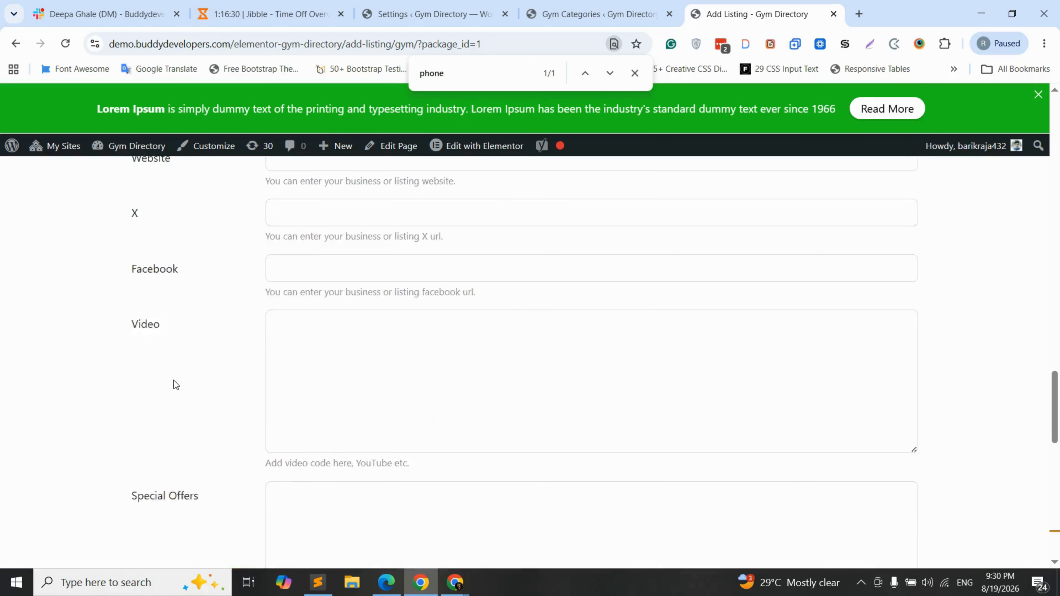
pyautogui.scroll(15, 175, 385)
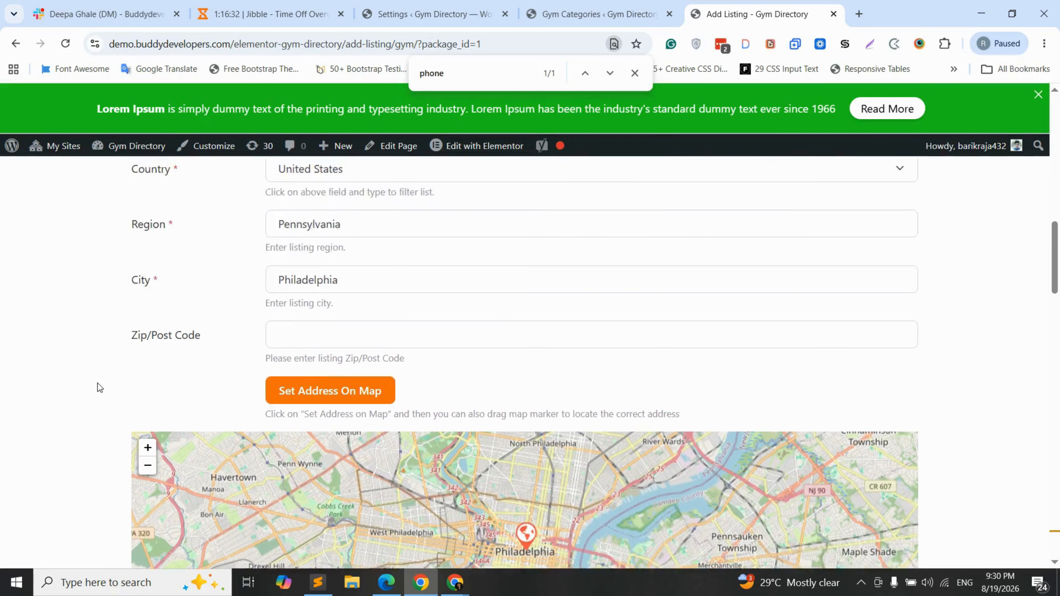
pyautogui.scroll(10, 99, 388)
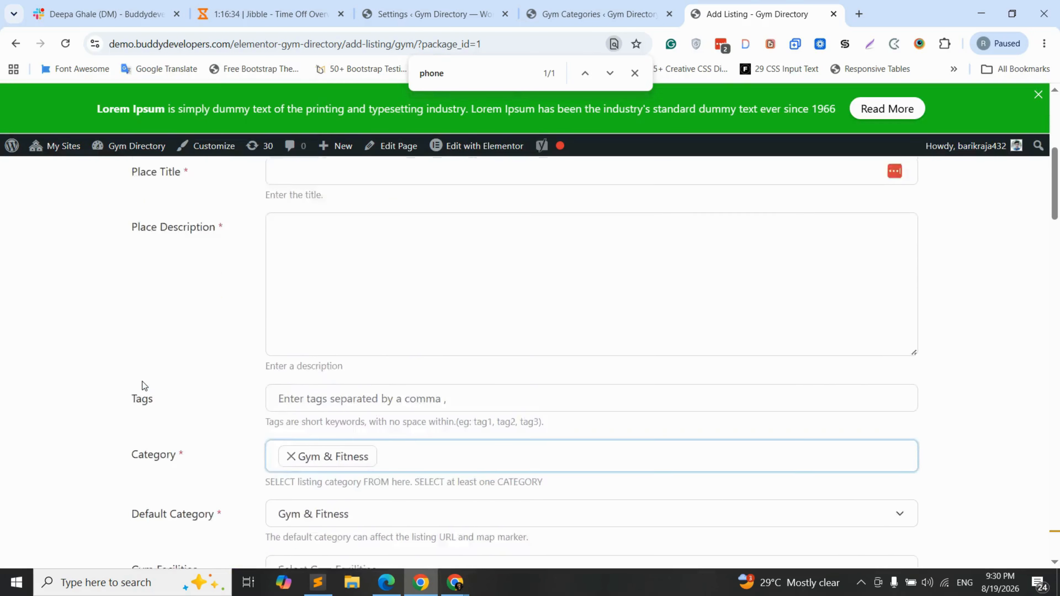
pyautogui.scroll(6, 143, 385)
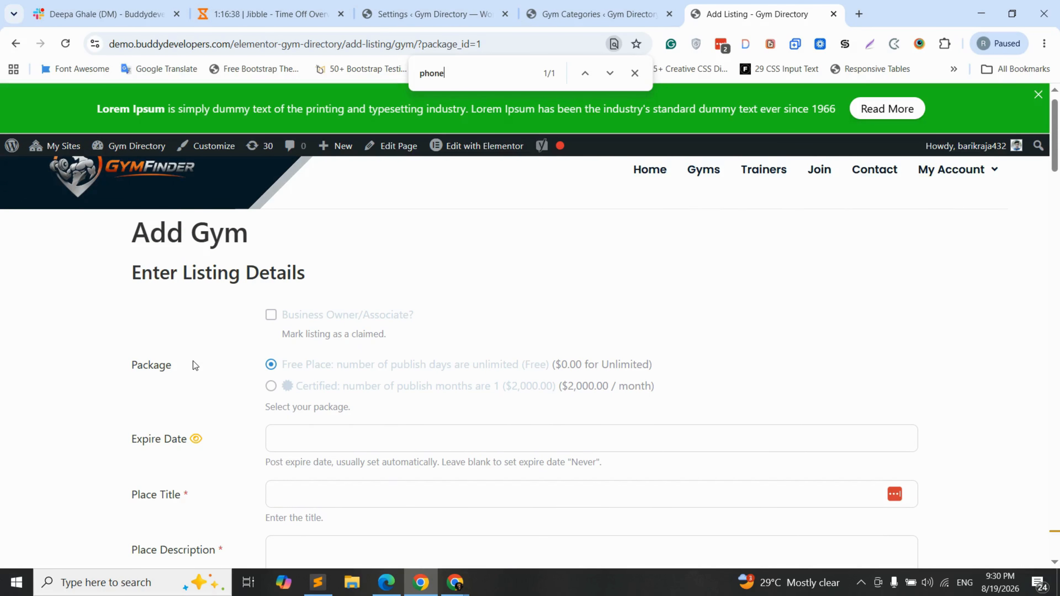
# Revisit the Gym Categories page, and open the wpgeobuddy.com home page in a new browser tab
pyautogui.click(610, 13)
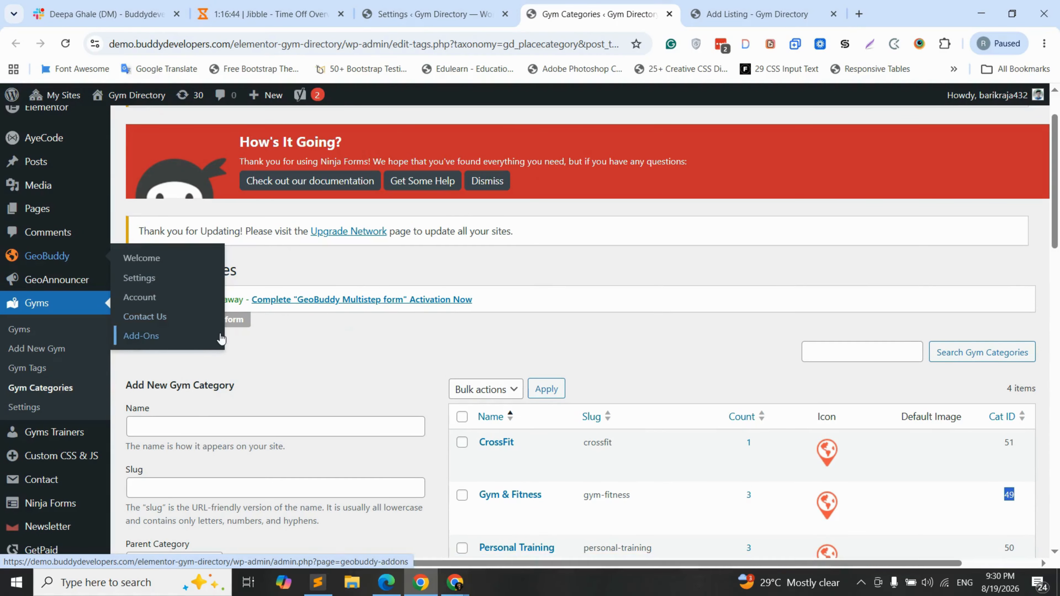
pyautogui.click(757, 5)
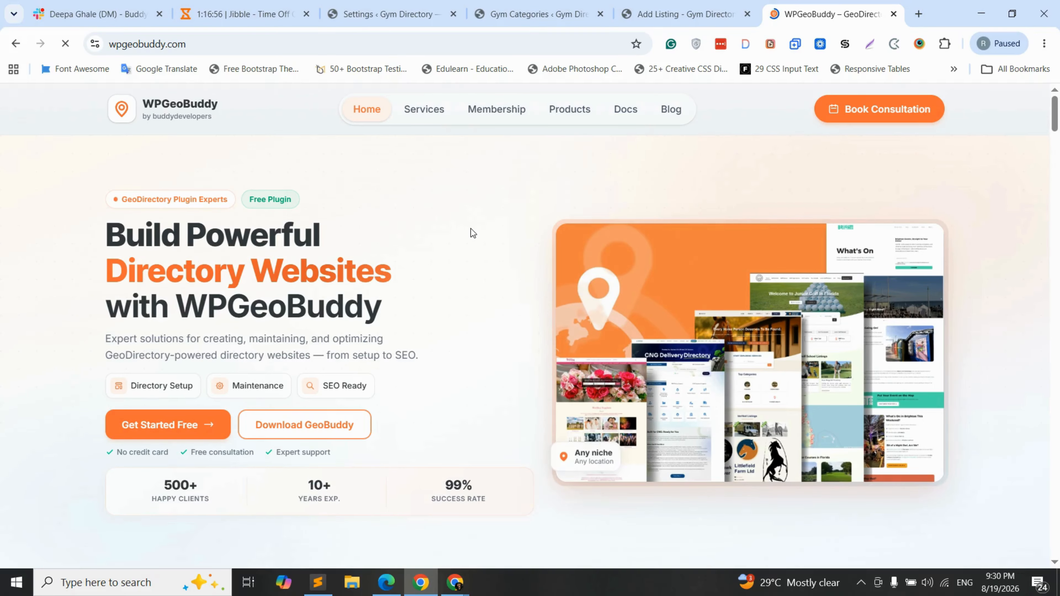
pyautogui.scroll(-1, 476, 277)
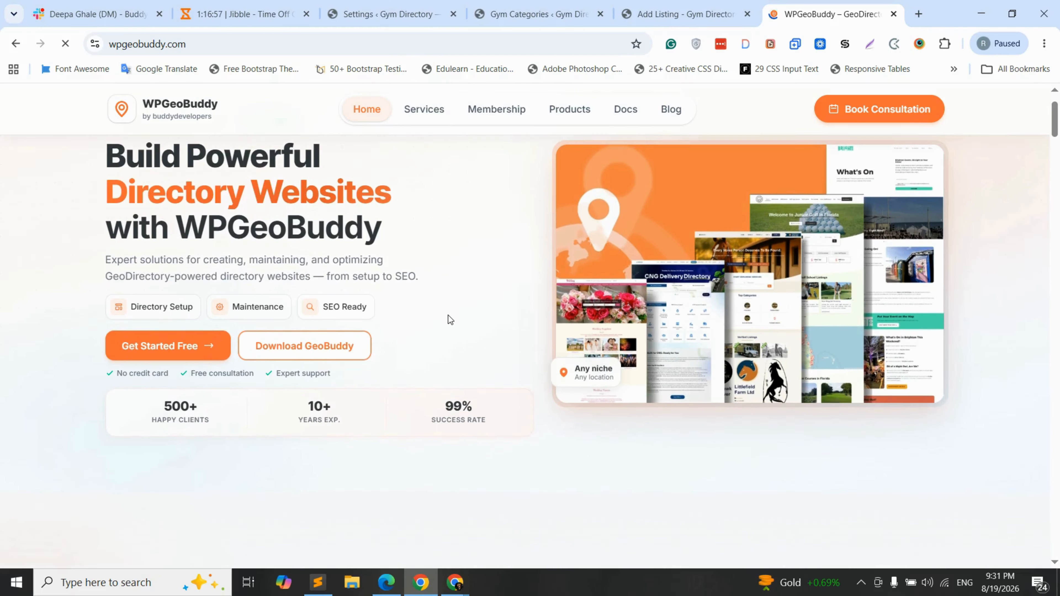
pyautogui.scroll(-2, 446, 292)
# Examine the membership plans, services and premium plugins presented on the WPGeoBuddy home page
pyautogui.click(496, 109)
pyautogui.scroll(-8, 534, 320)
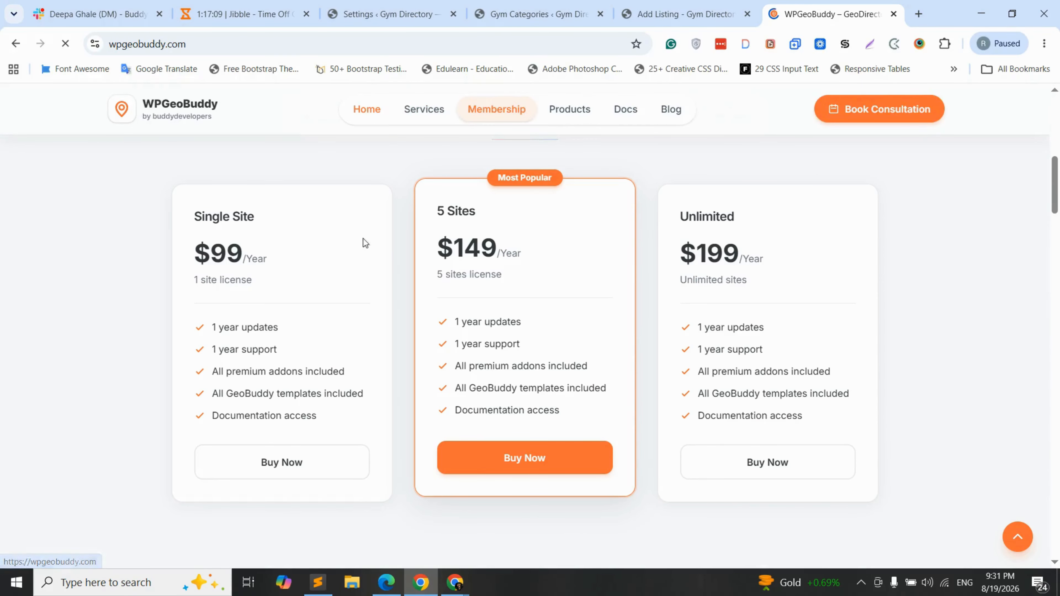
pyautogui.scroll(-16, 362, 292)
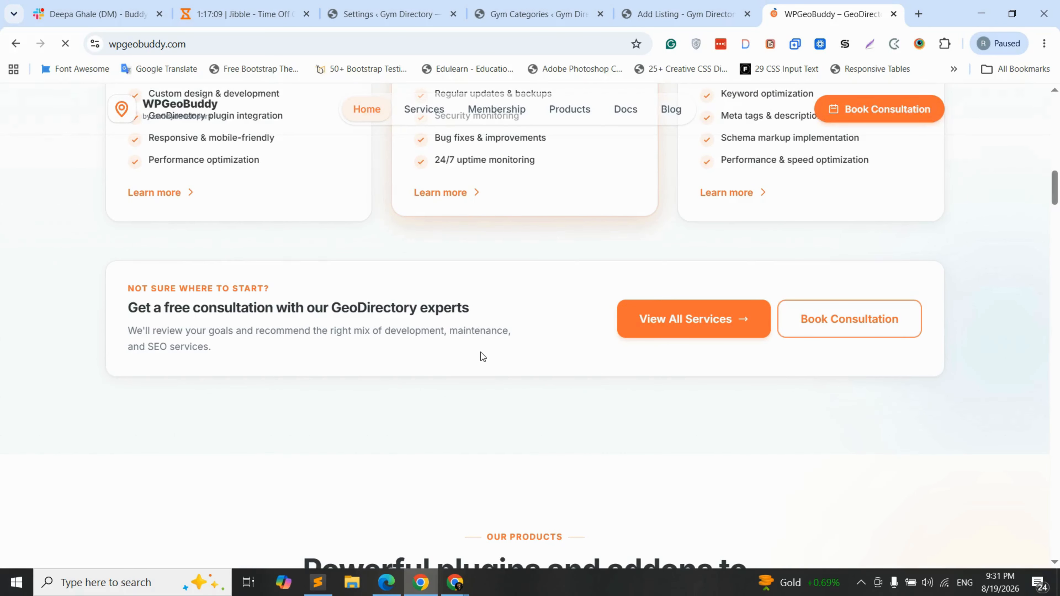
pyautogui.scroll(-10, 480, 356)
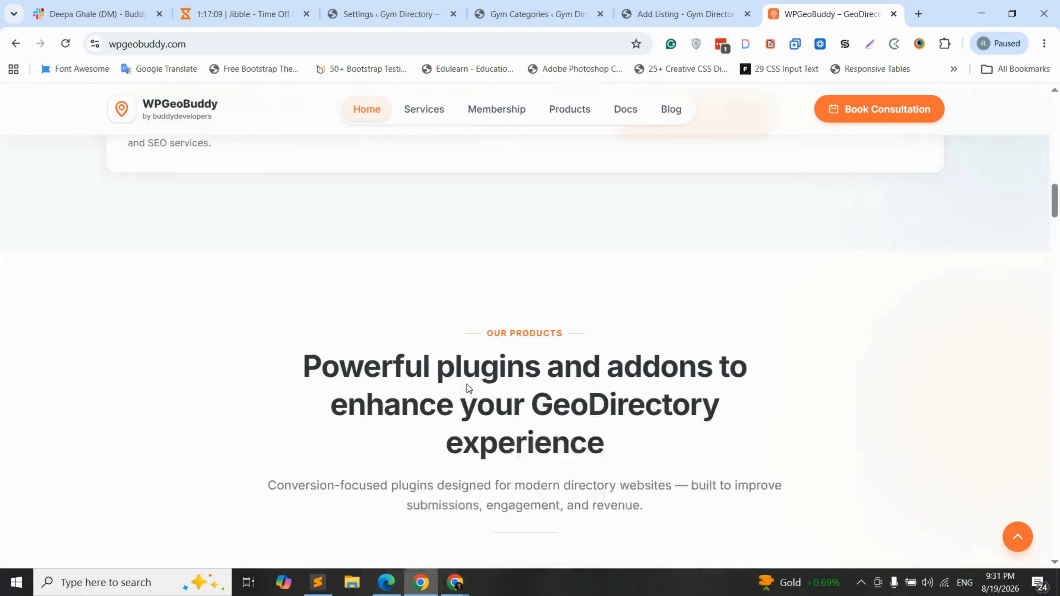
pyautogui.scroll(-6, 467, 385)
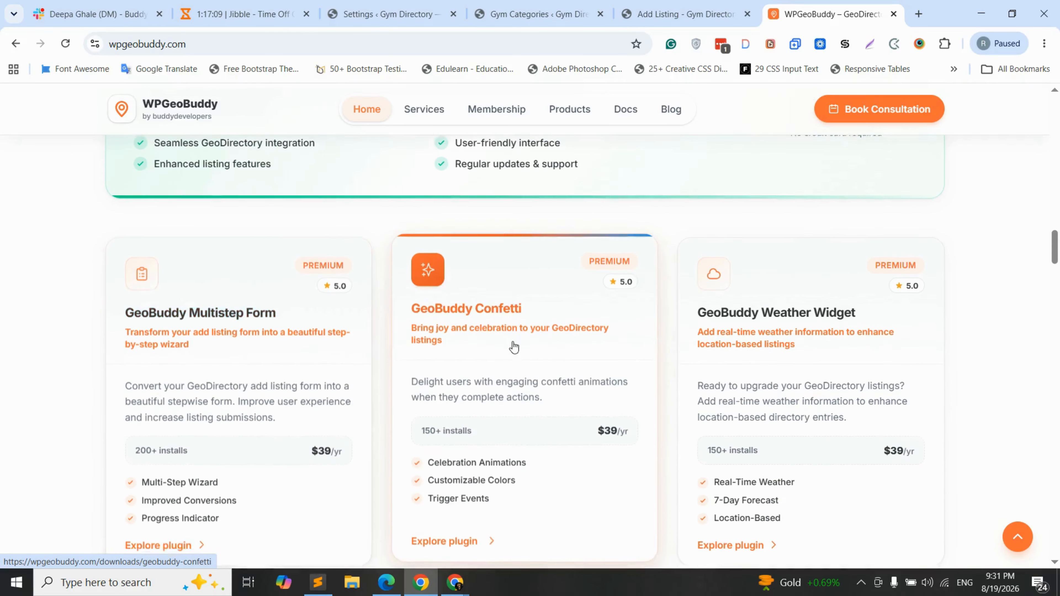